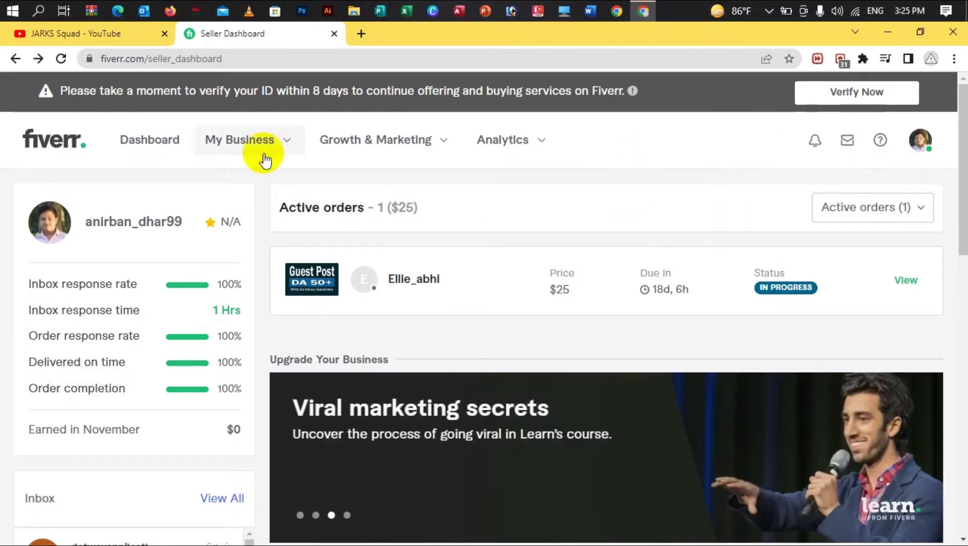
- Go from the seller dashboard to the start selling page and begin seller onboarding
left_click(125, 153)
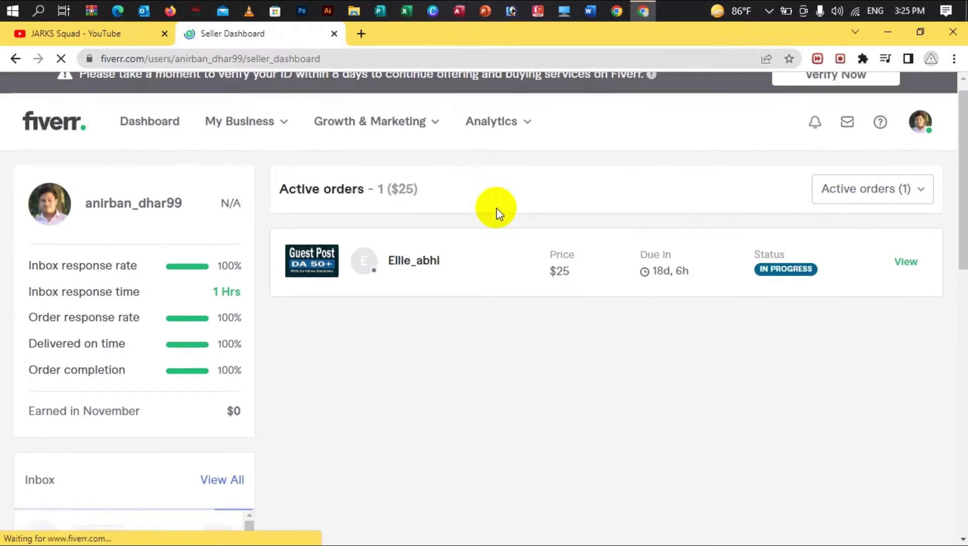
scroll(496, 208, "down", 15)
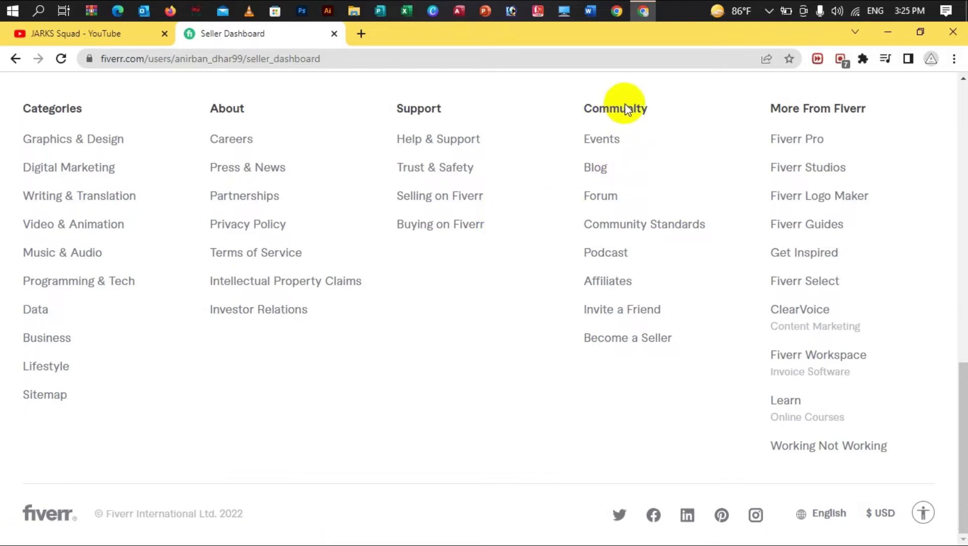
left_click(609, 339)
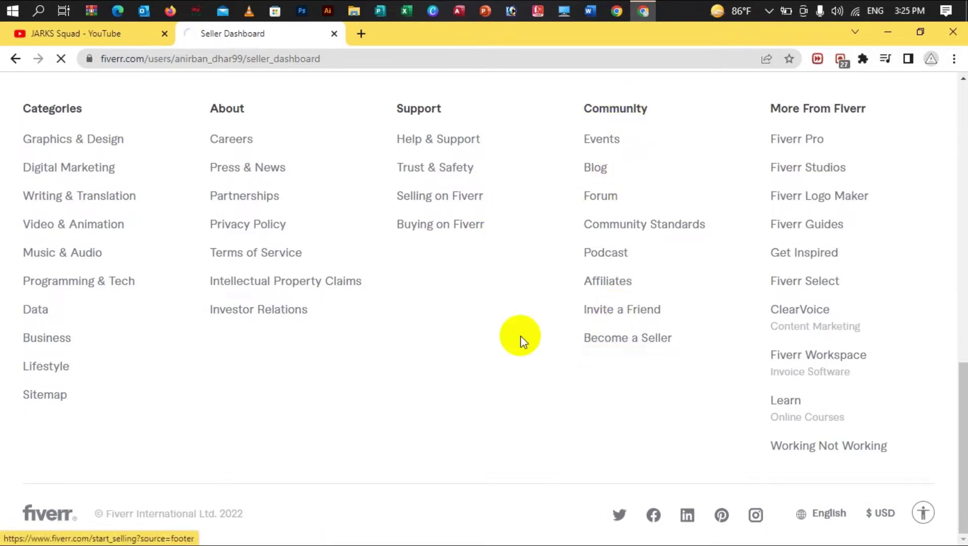
scroll(461, 284, "down", 1)
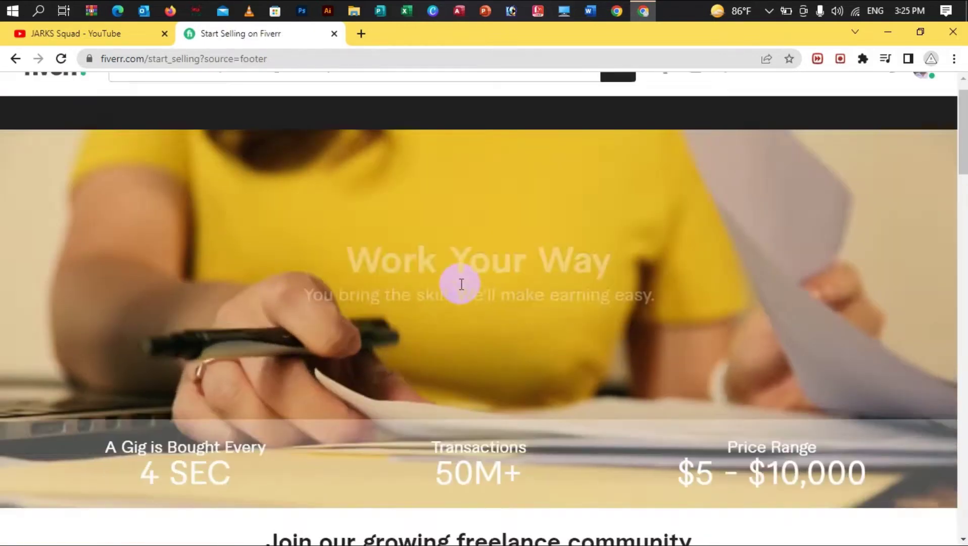
scroll(461, 284, "up", 1)
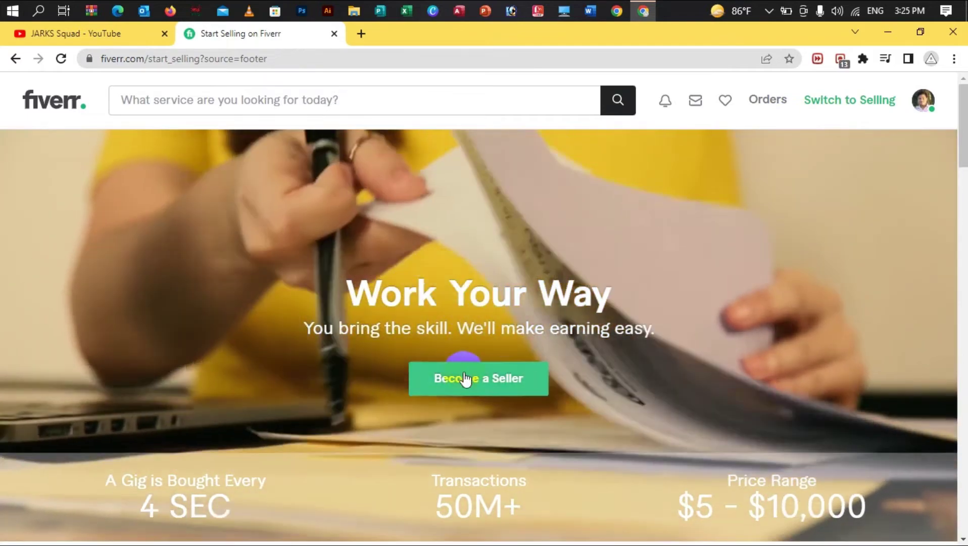
left_click(465, 378)
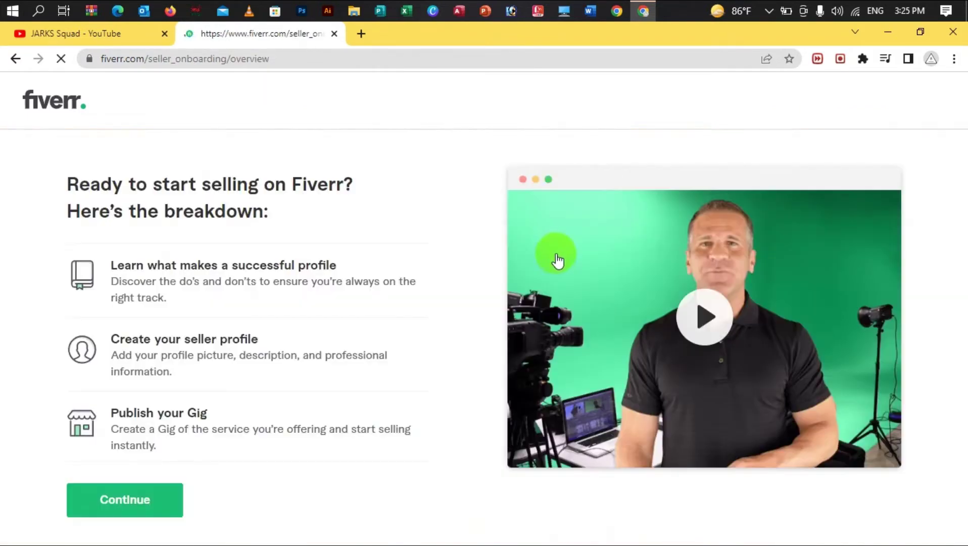
- Continue past the selling breakdown, successful-profile tips and things-to-avoid overview pages
left_click(121, 489)
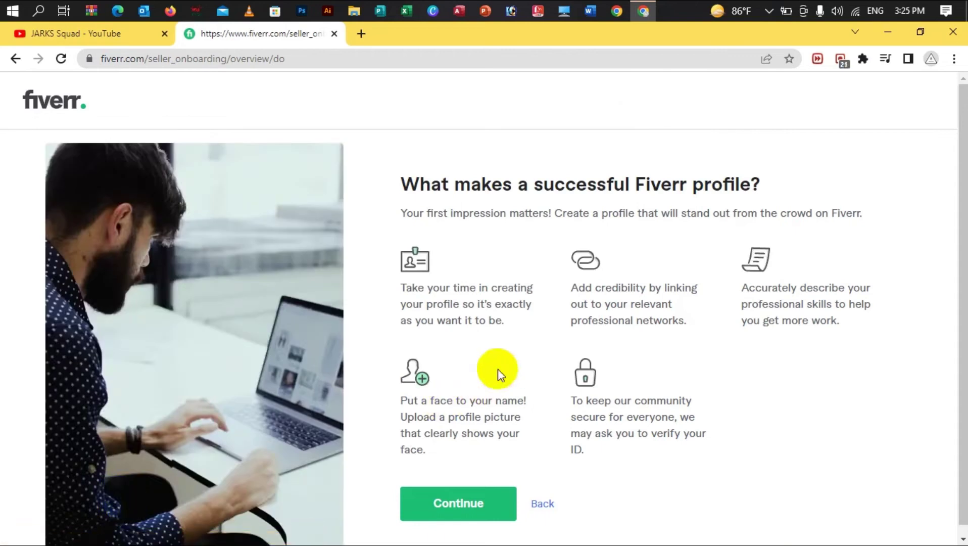
left_click(475, 510)
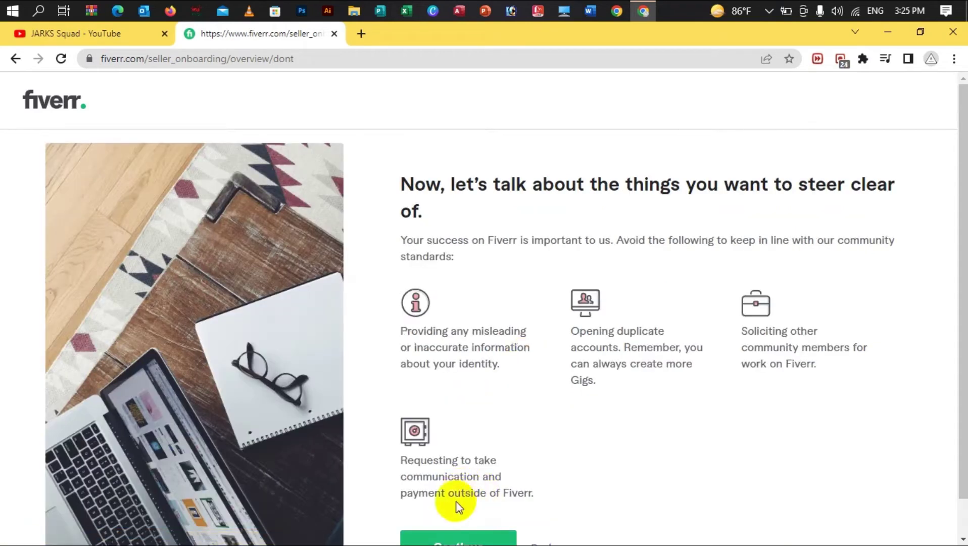
left_click(451, 537)
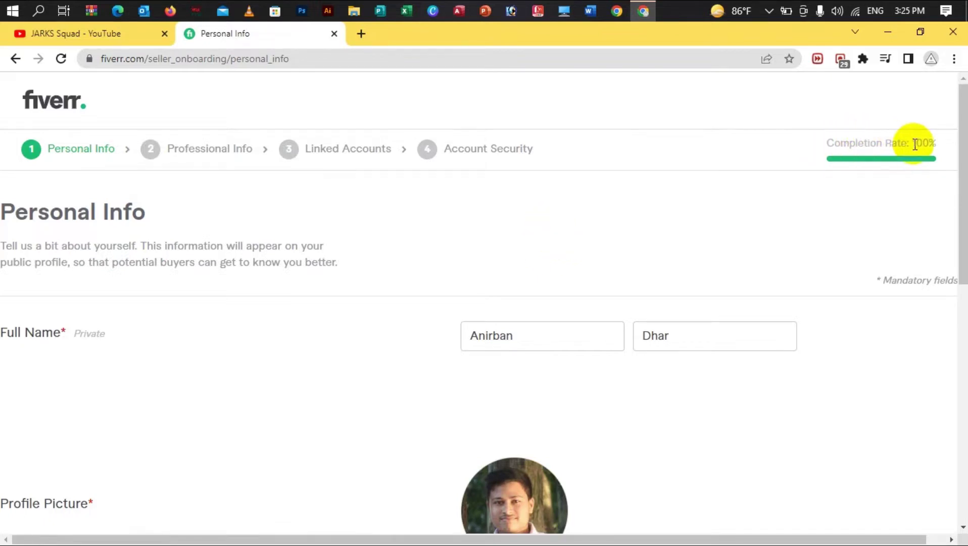
- Accept the prefilled Personal Info, Professional Info and Linked Accounts, then finish on Account Security
scroll(417, 201, "down", 10)
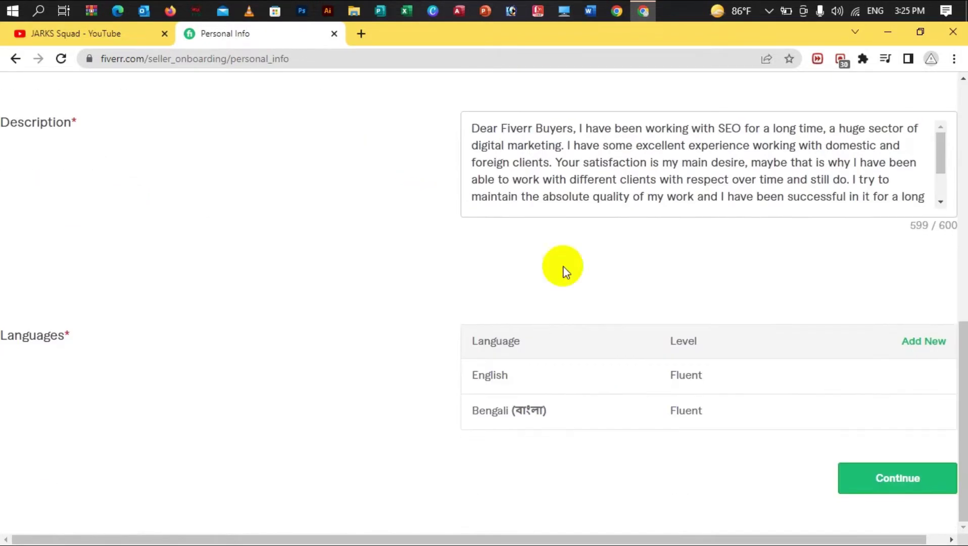
left_click(875, 476)
scroll(430, 354, "down", 4)
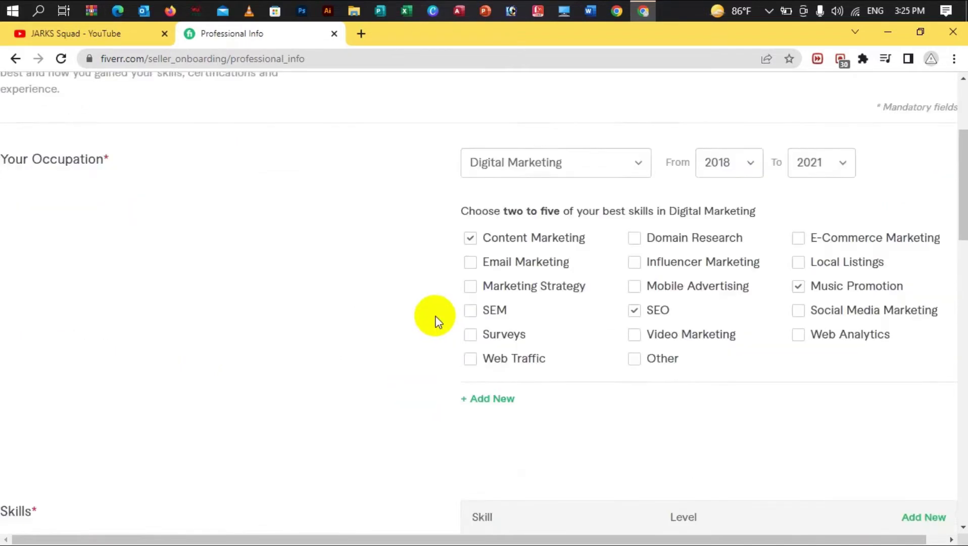
scroll(454, 328, "down", 20)
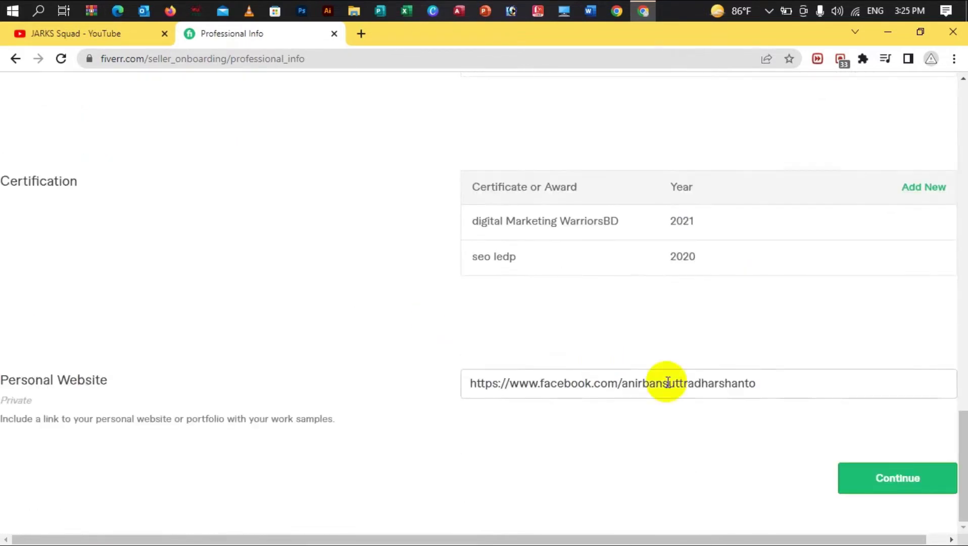
left_click(879, 487)
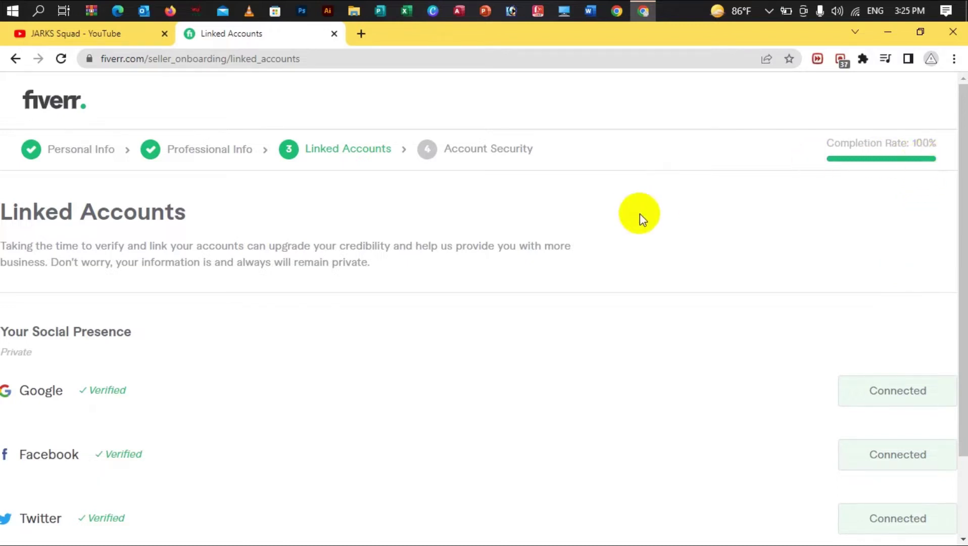
scroll(639, 213, "down", 2)
left_click(870, 498)
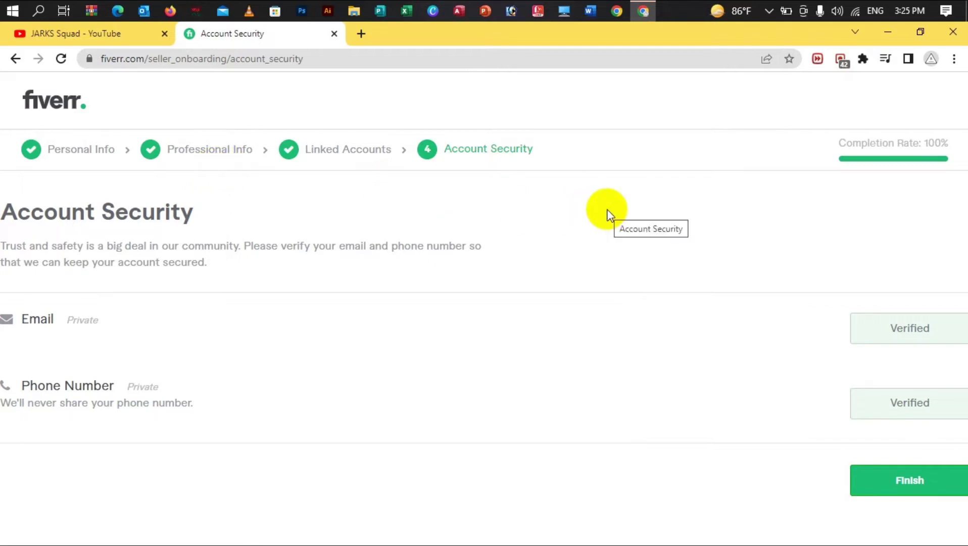
left_click(903, 481)
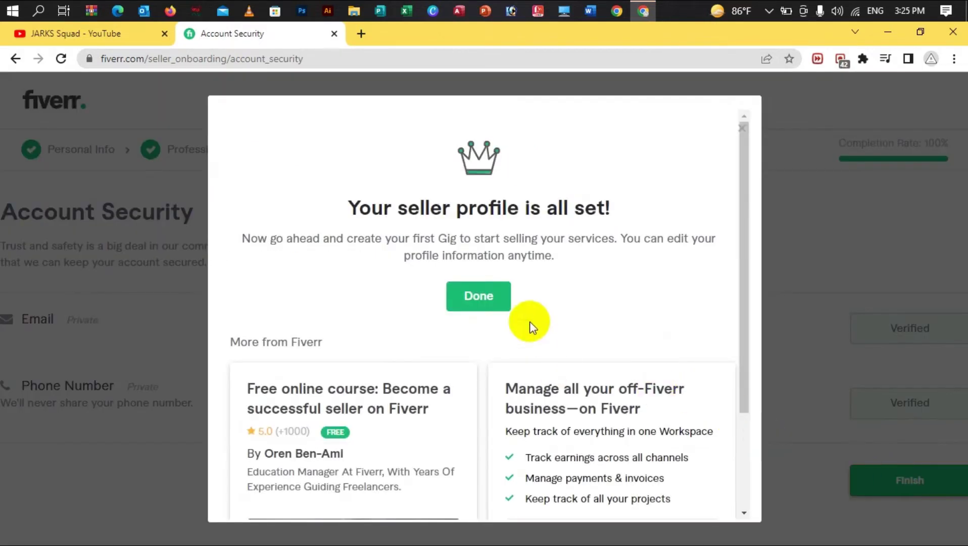
- Dismiss the profile-complete message, view the public seller profile, then go to Billing
left_click(480, 302)
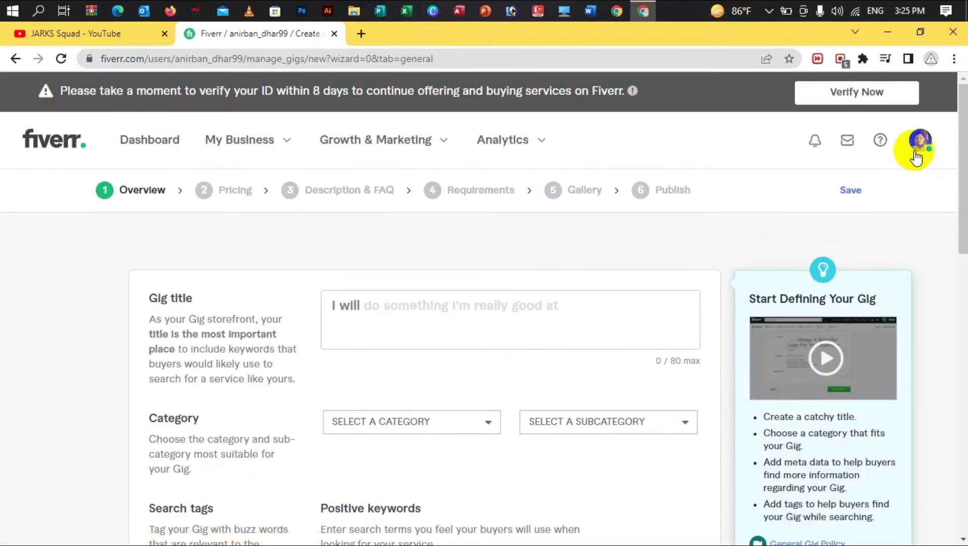
left_click(915, 158)
left_click(792, 284)
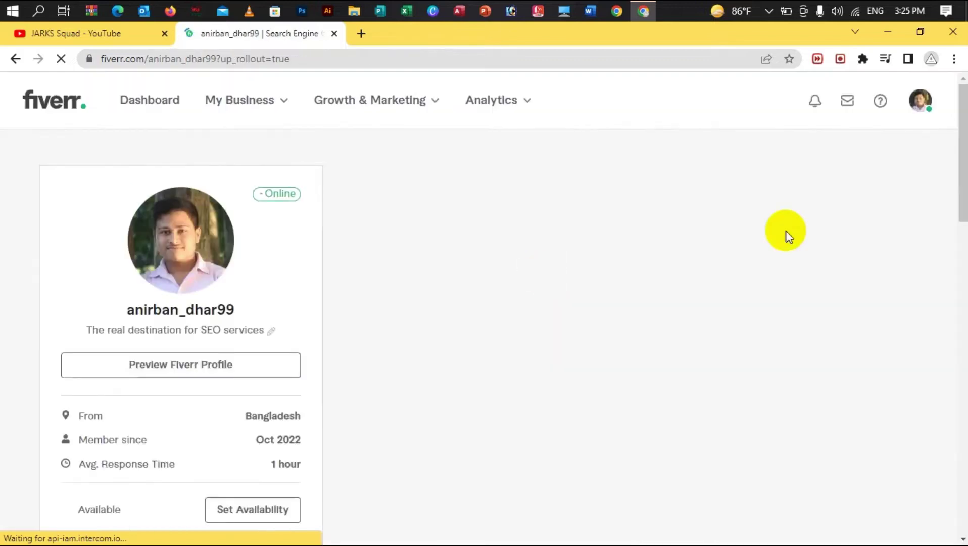
left_click(919, 142)
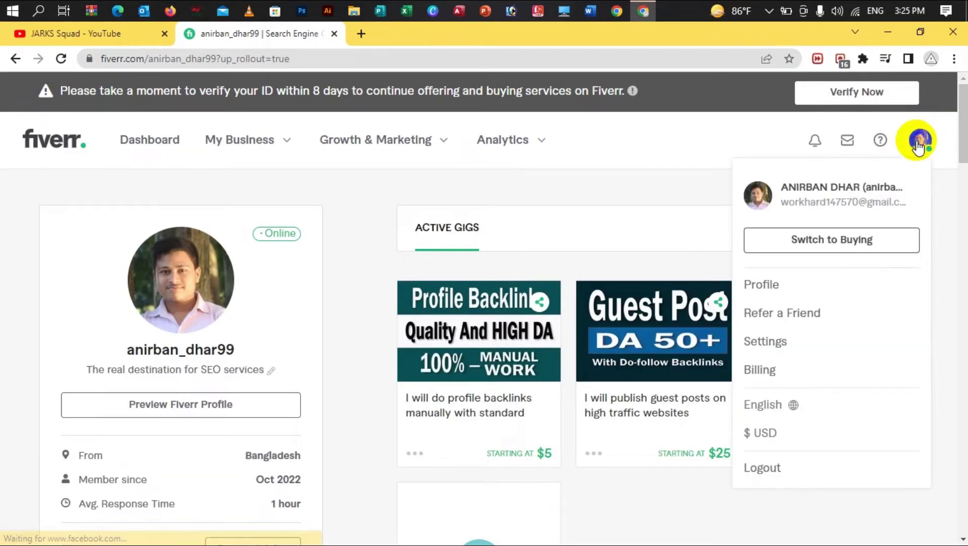
left_click(761, 369)
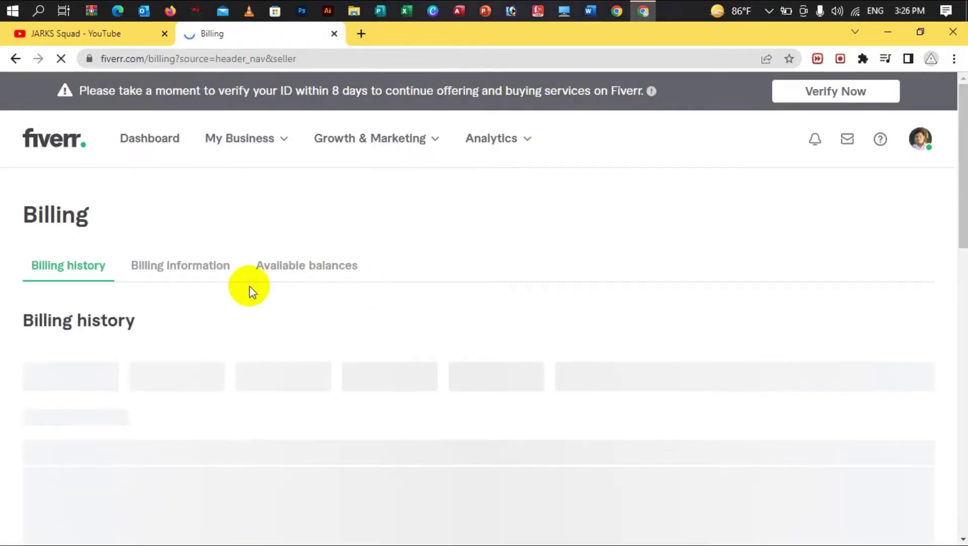
- Look over the billing information form, then return to the seller profile listing two active gigs
left_click(168, 275)
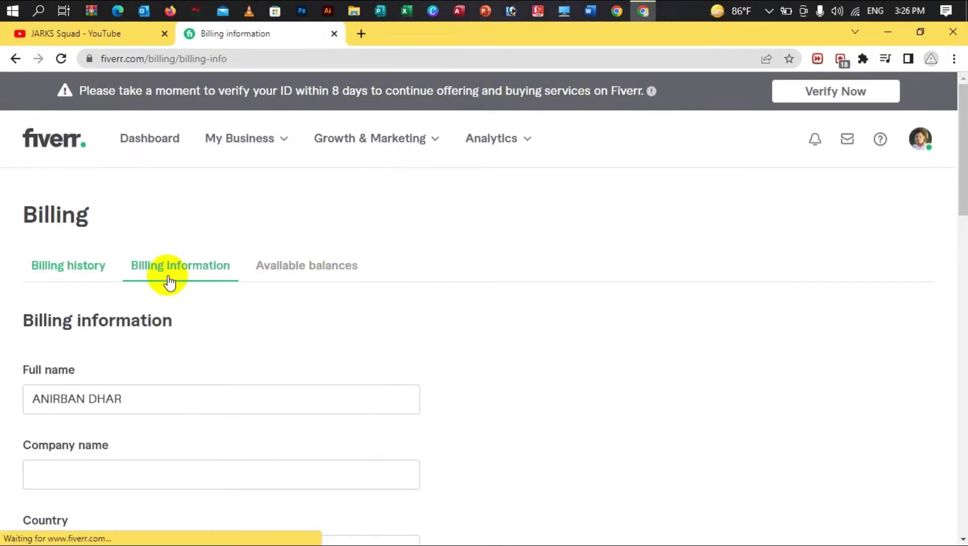
scroll(415, 209, "down", 3)
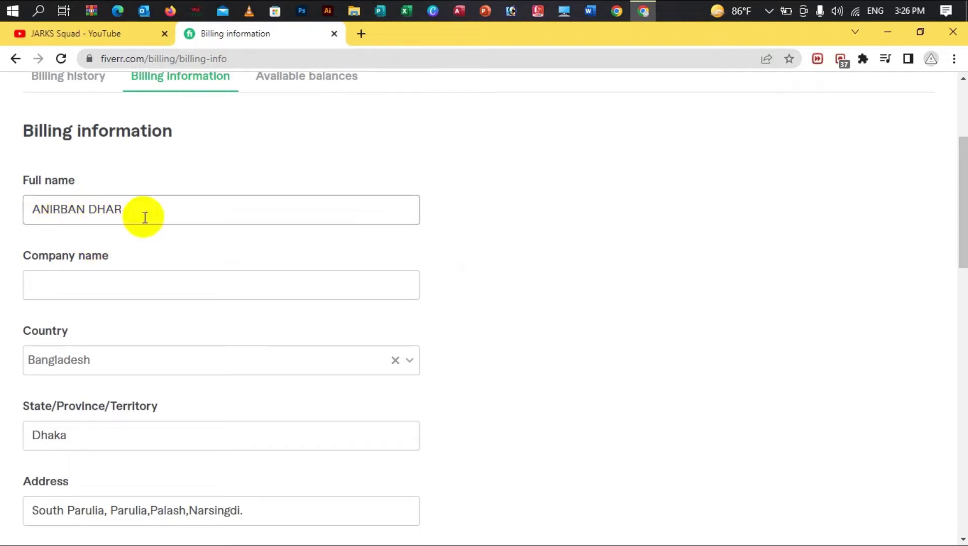
scroll(145, 217, "down", 3)
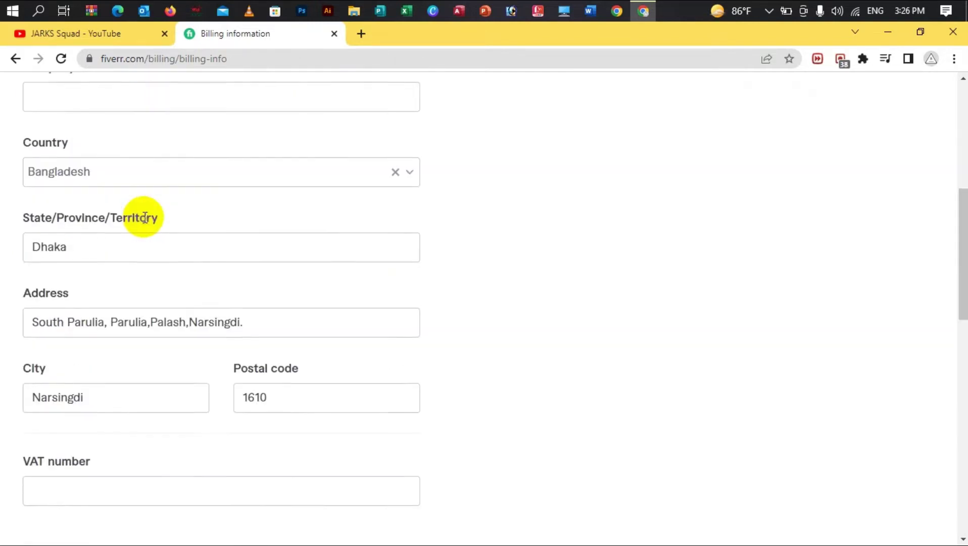
scroll(182, 354, "down", 3)
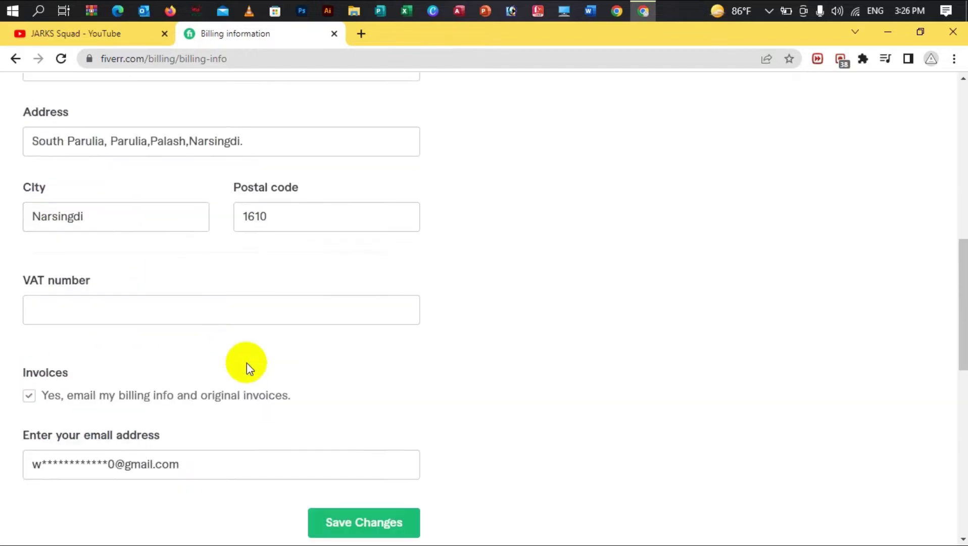
scroll(344, 343, "down", 3)
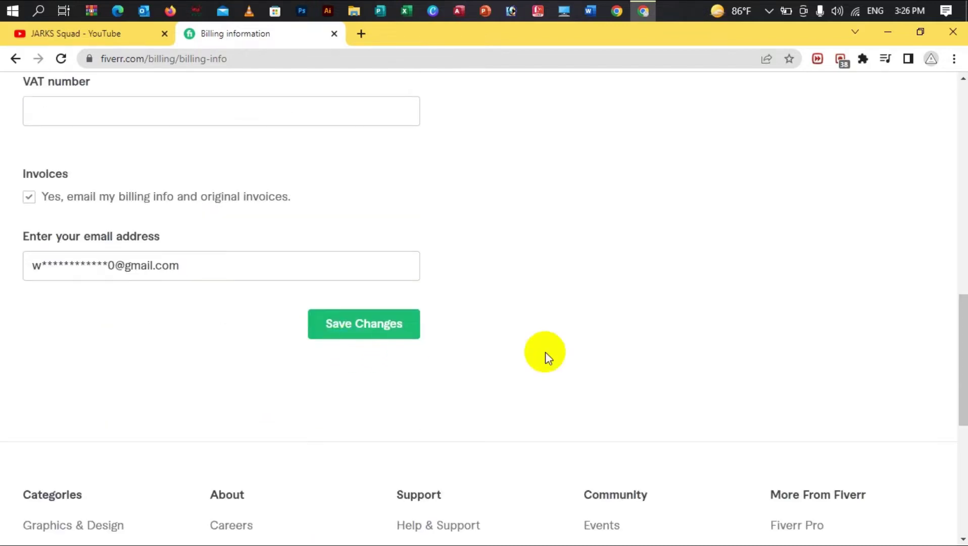
scroll(575, 356, "up", 10)
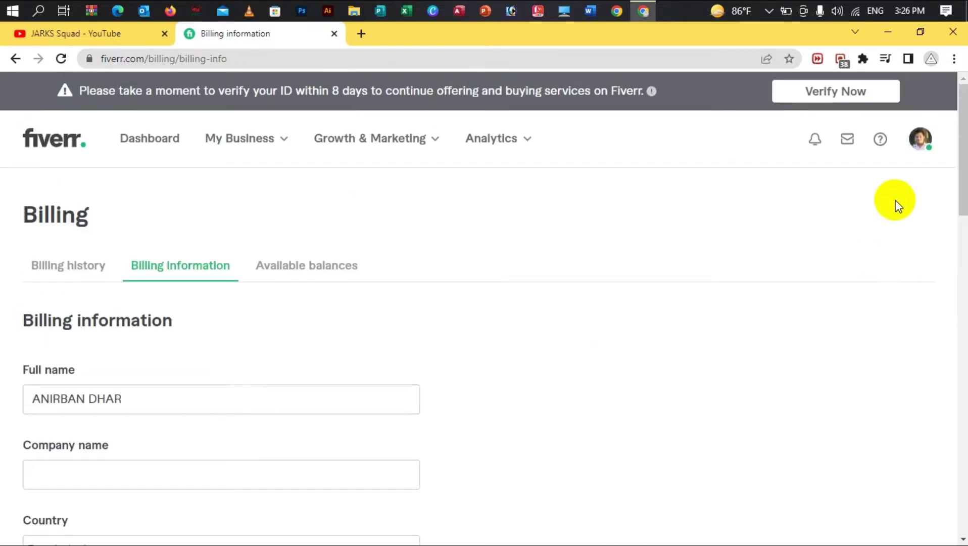
left_click(921, 137)
left_click(794, 284)
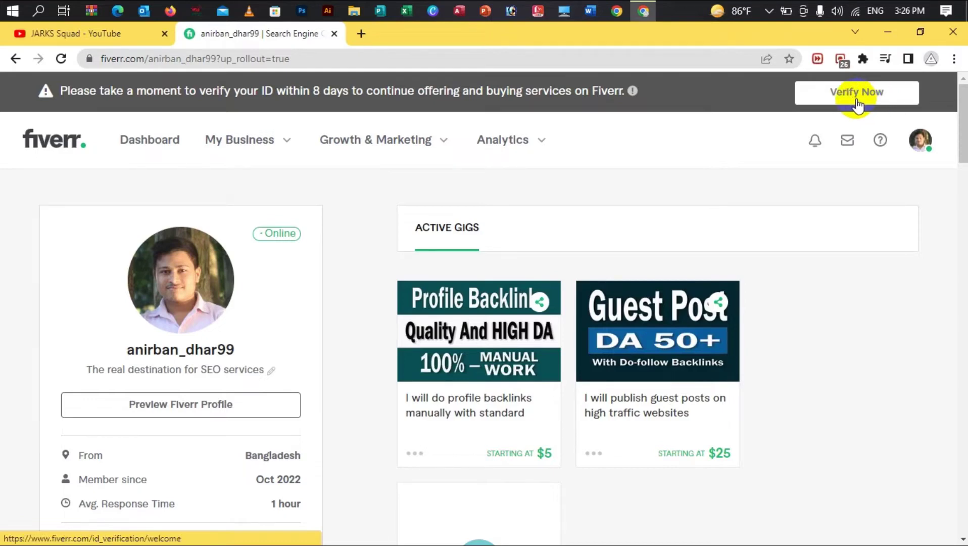
- Start ID verification from the Verify Now banner to get the phone QR code page
left_click(857, 104)
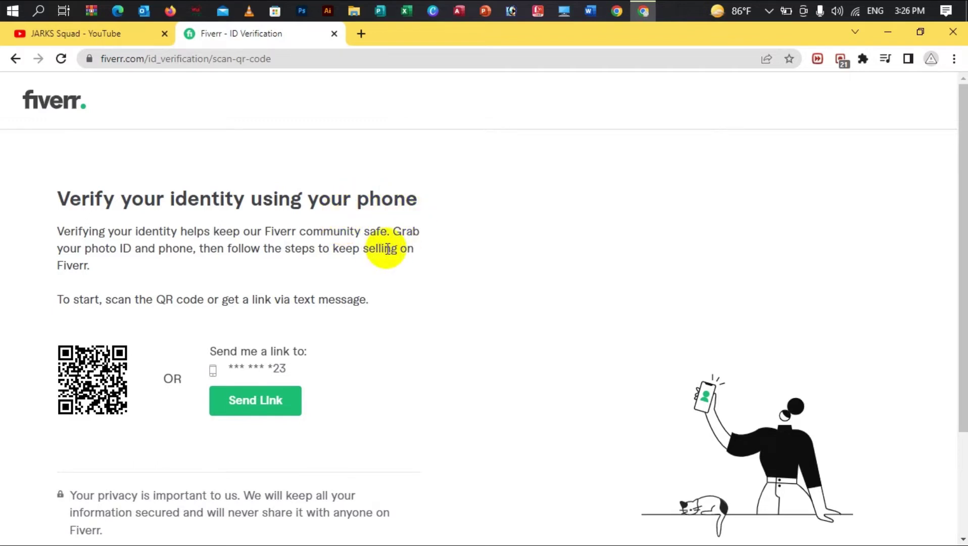
key("ctrl+shift+i")
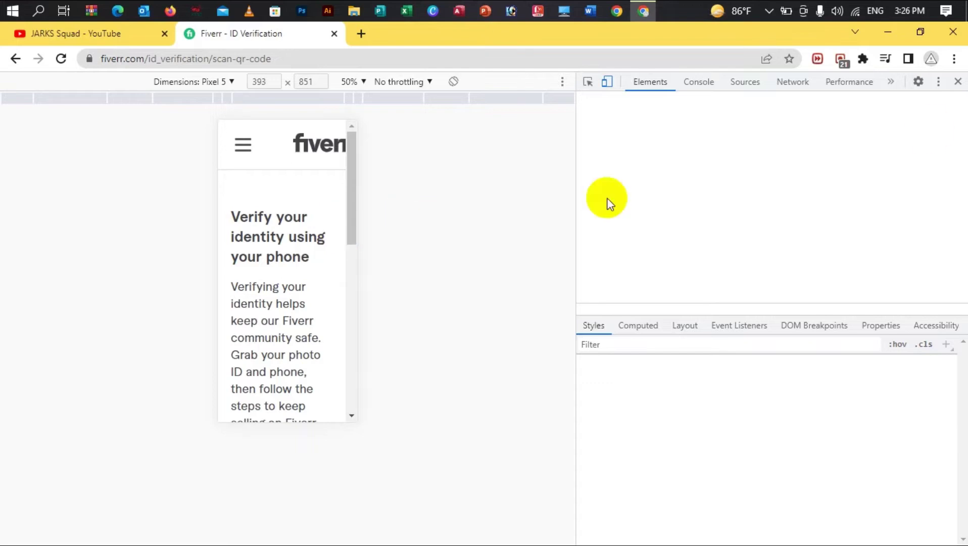
left_click(958, 82)
right_click(564, 216)
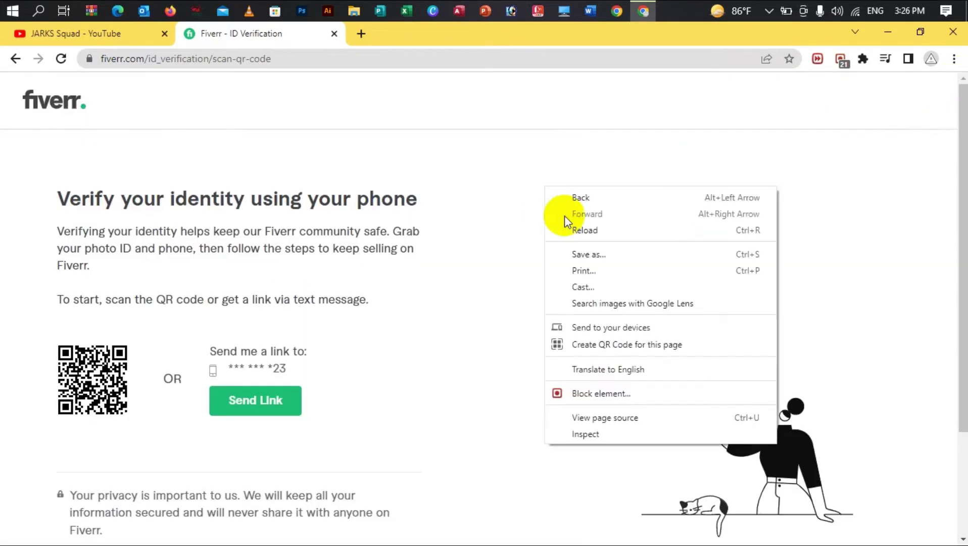
left_click(581, 433)
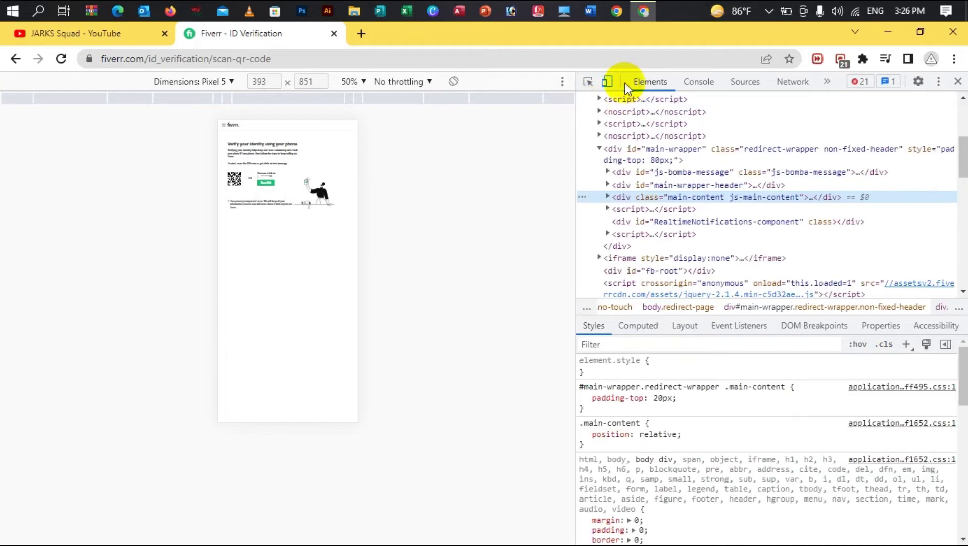
left_click(609, 80)
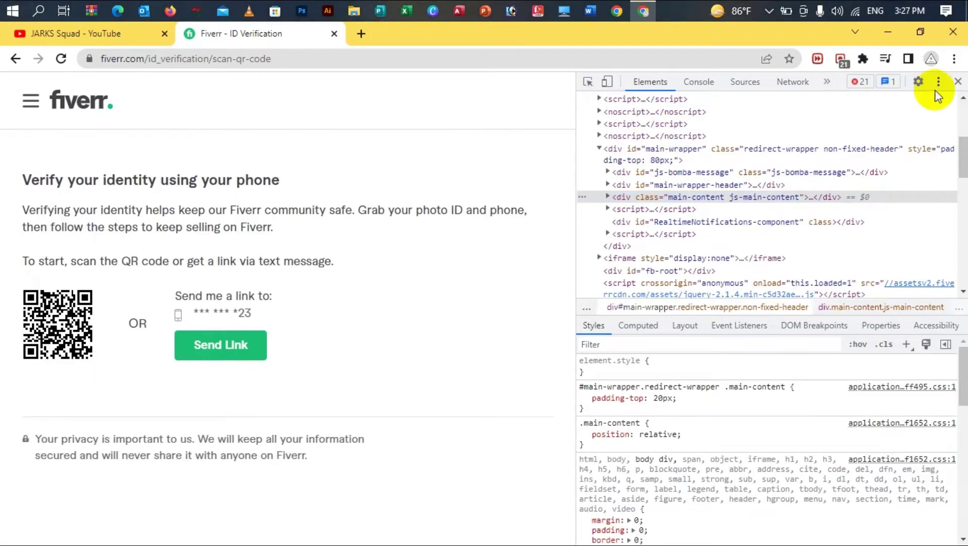
left_click(958, 81)
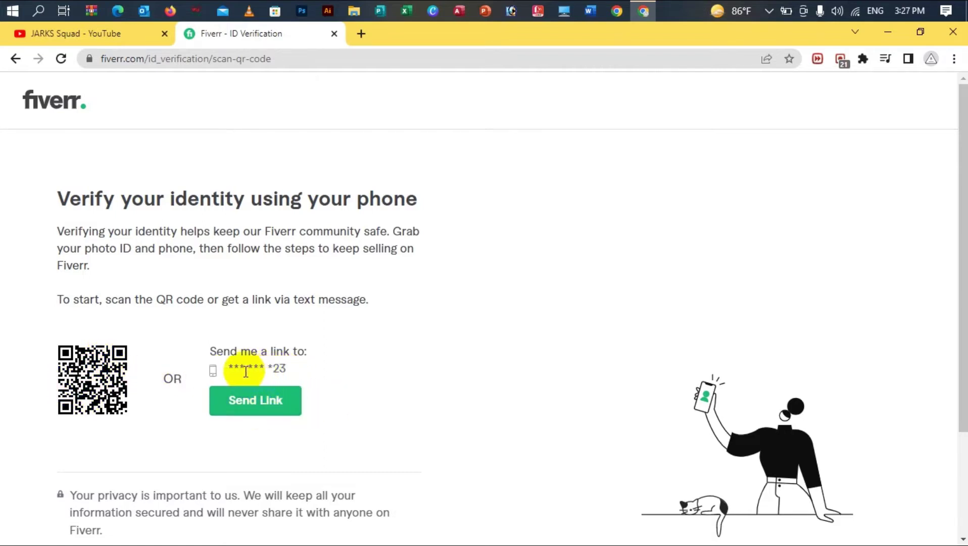
- Go back to the seller profile, then open the Dashboard showing the $25 active order
left_click(14, 59)
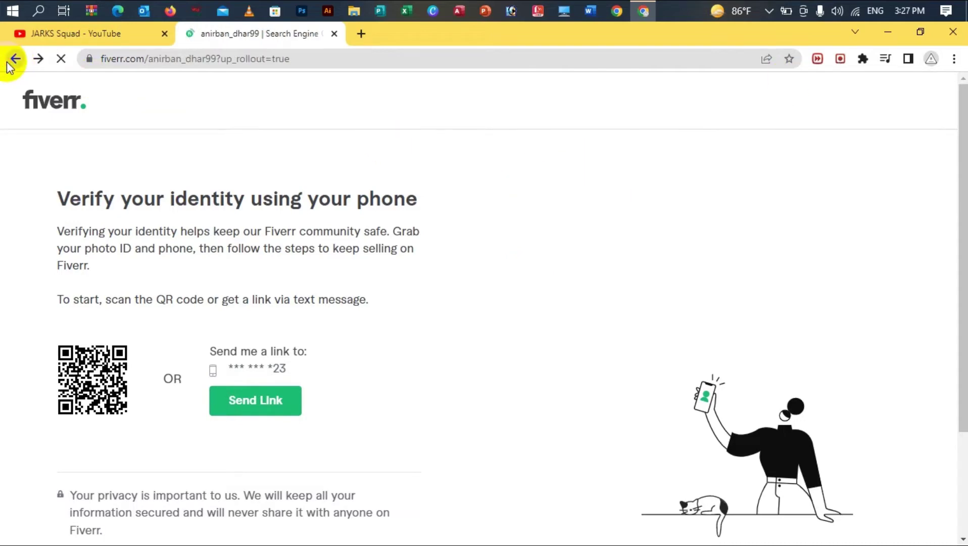
scroll(732, 315, "down", 10)
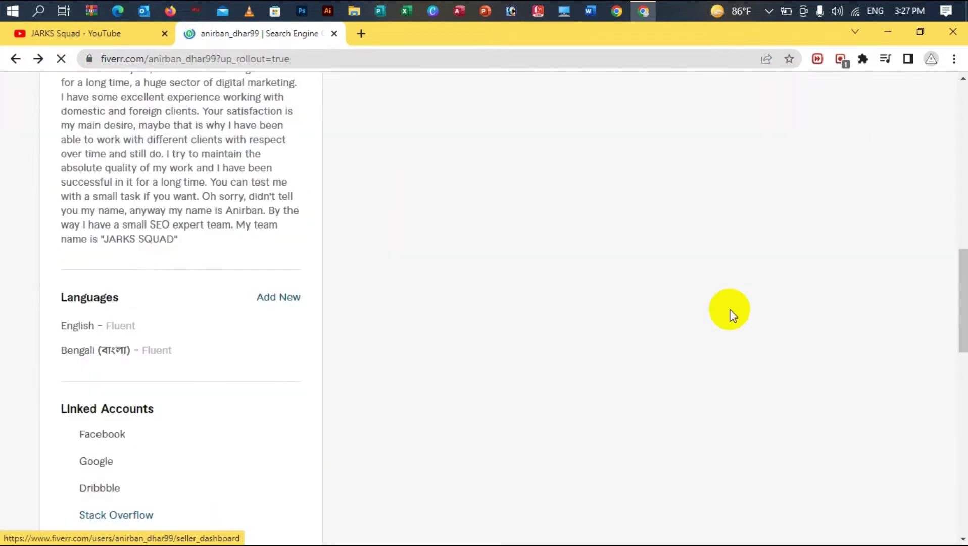
scroll(733, 313, "up", 20)
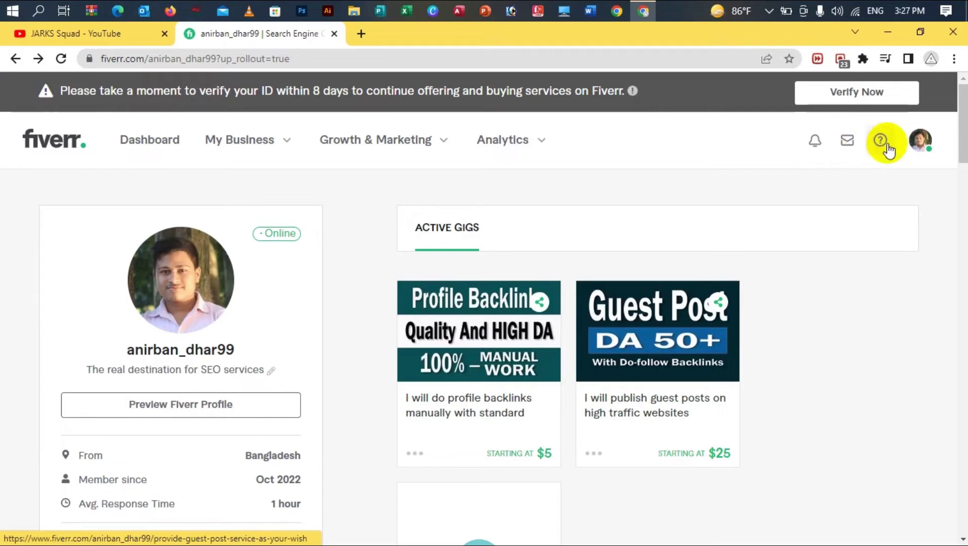
left_click(177, 141)
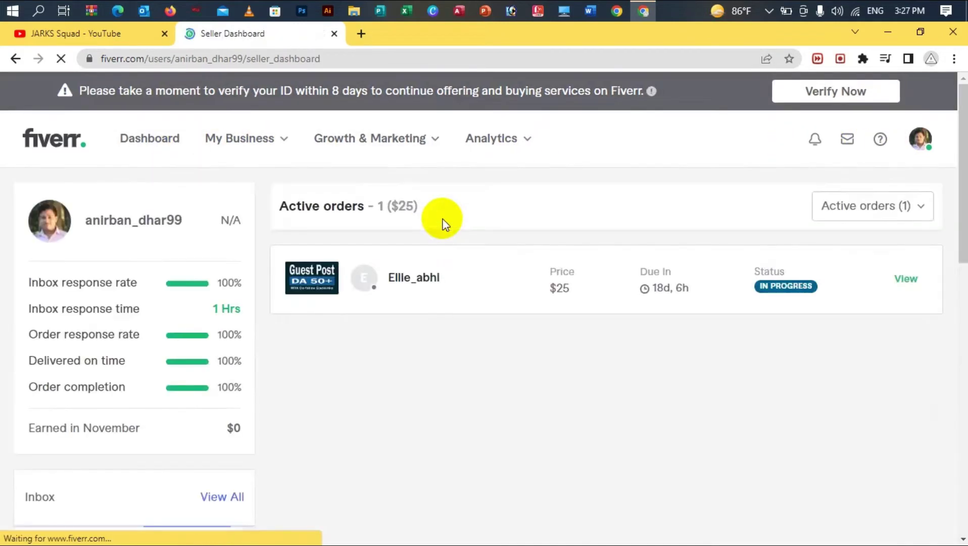
scroll(454, 273, "down", 10)
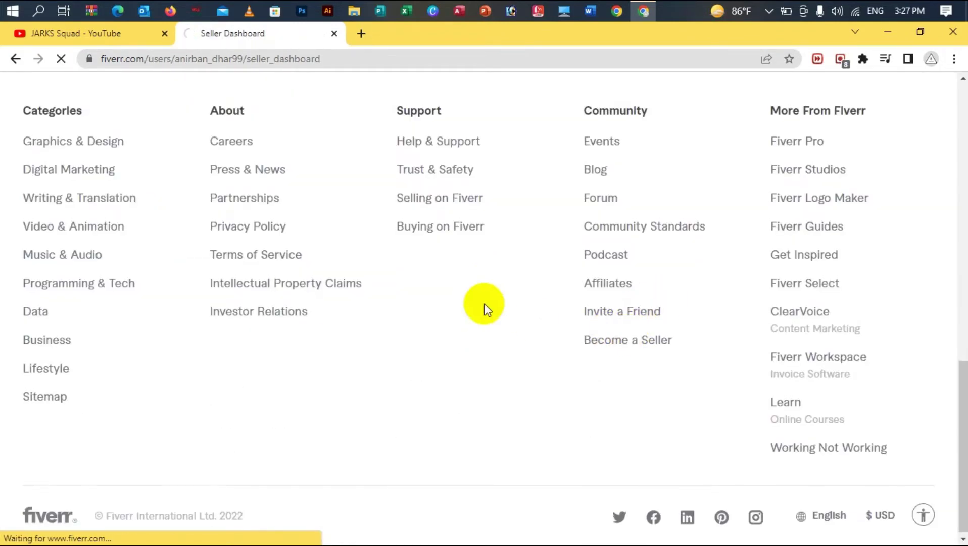
- Restart Become a Seller onboarding and continue past the three overview pages to Personal Info
scroll(477, 290, "down", 15)
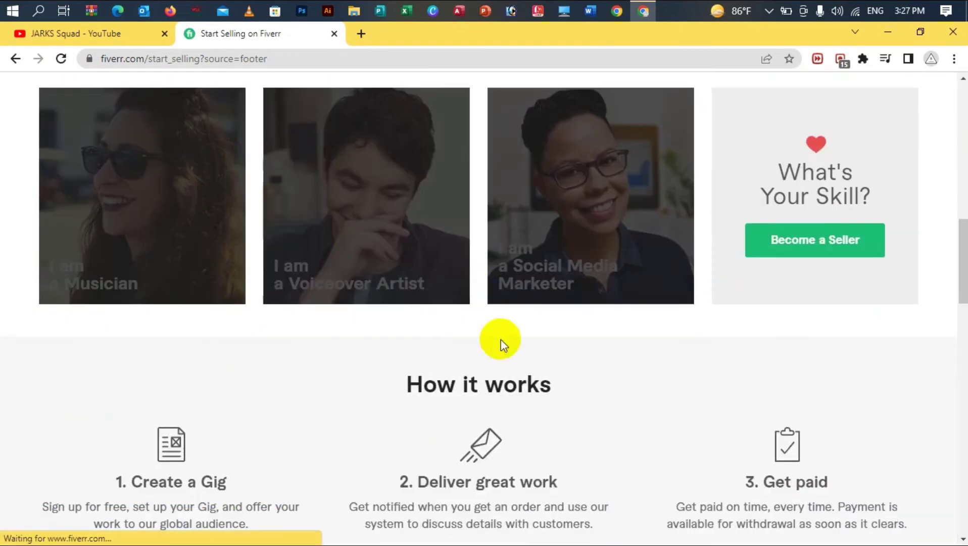
scroll(501, 339, "up", 15)
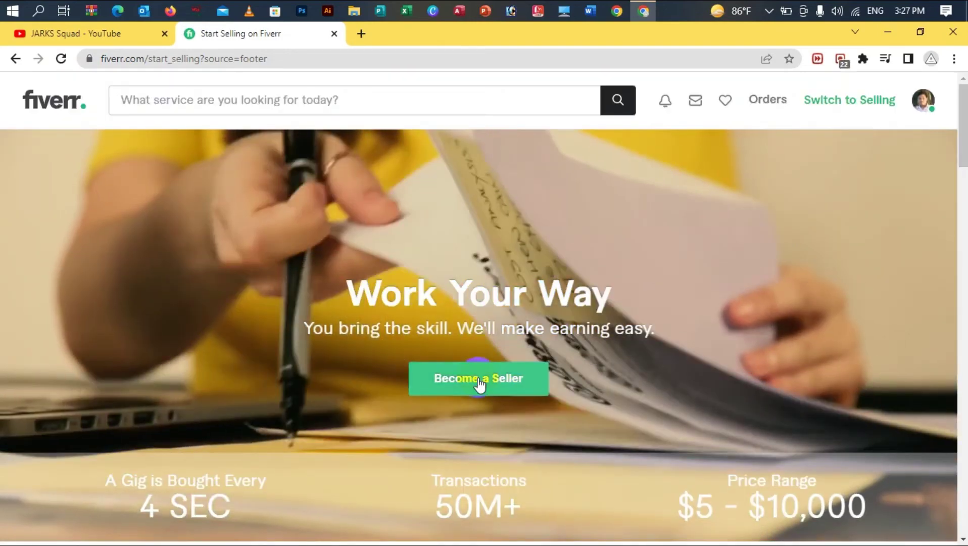
left_click(460, 380)
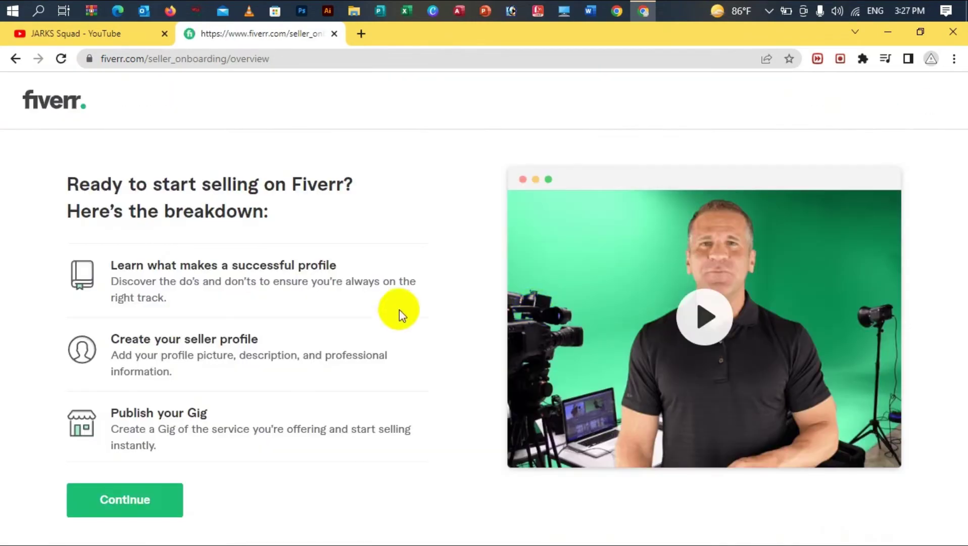
left_click(129, 493)
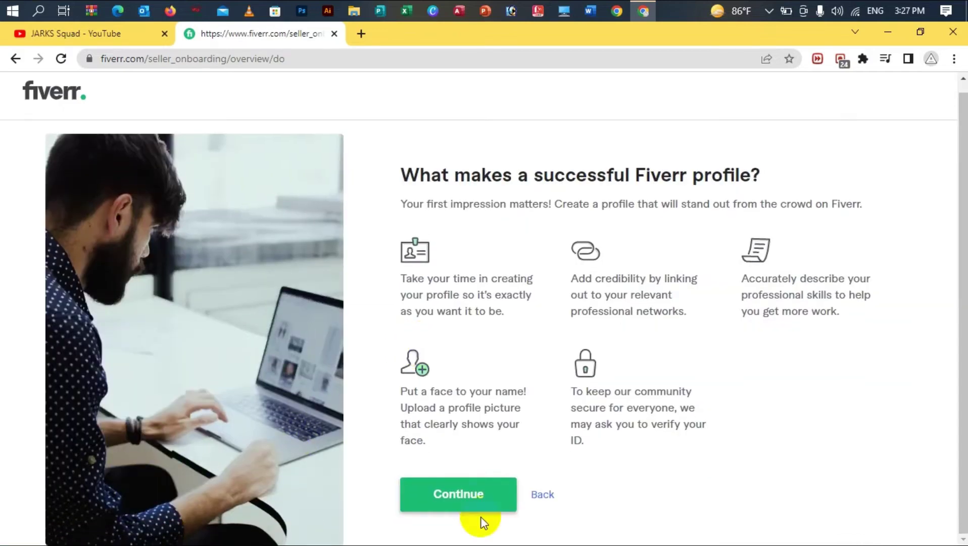
left_click(467, 497)
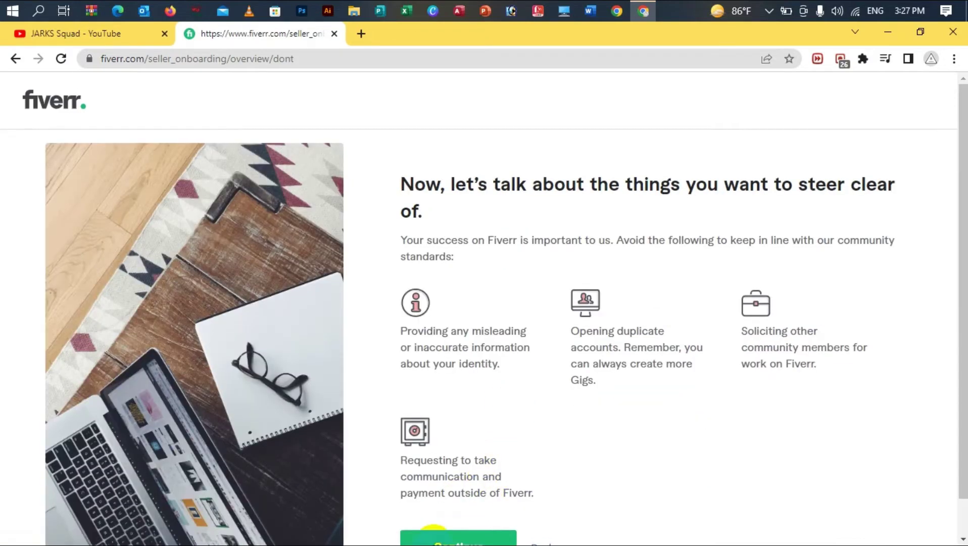
left_click(469, 537)
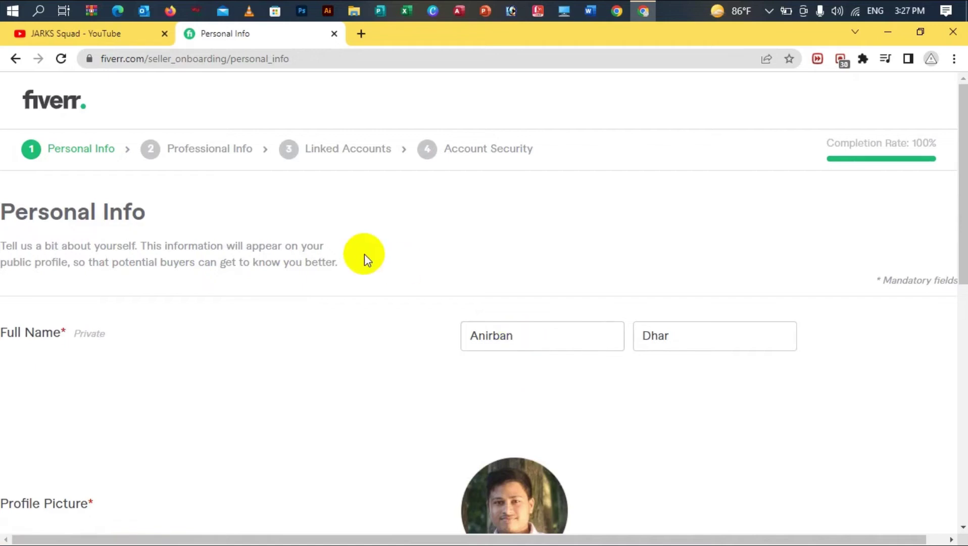
- Continue through Personal Info, Professional Info and Linked Accounts to Account Security
scroll(663, 387, "down", 10)
left_click(853, 474)
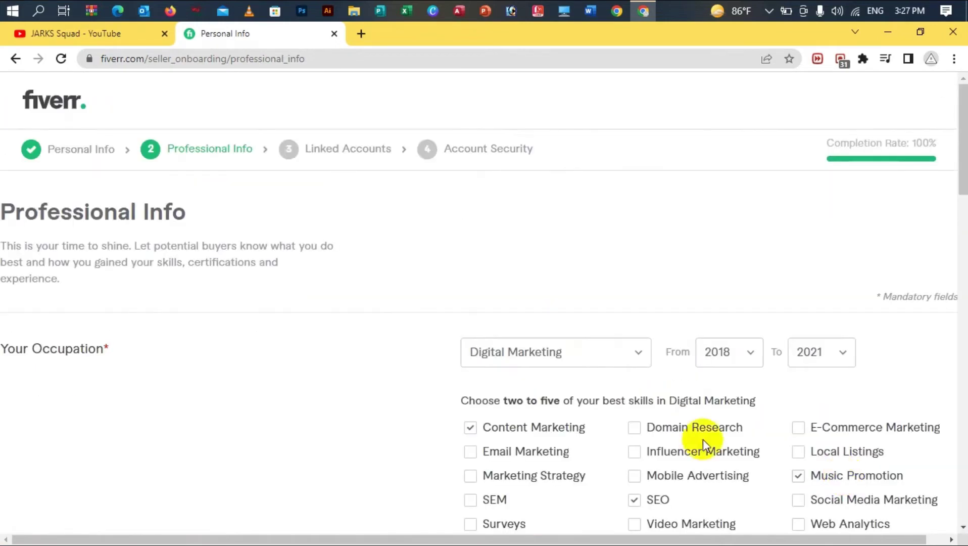
scroll(866, 463, "down", 15)
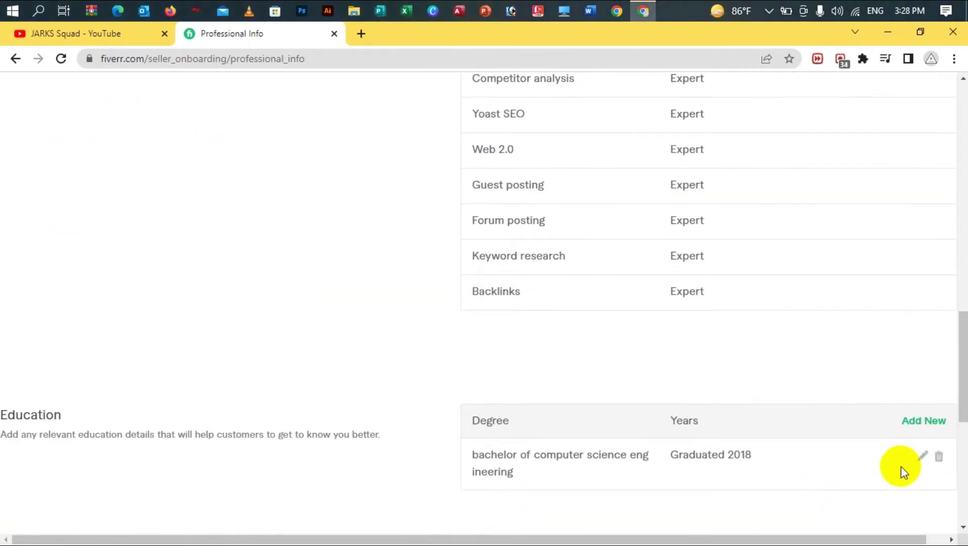
scroll(901, 465, "down", 5)
left_click(895, 480)
scroll(612, 349, "down", 2)
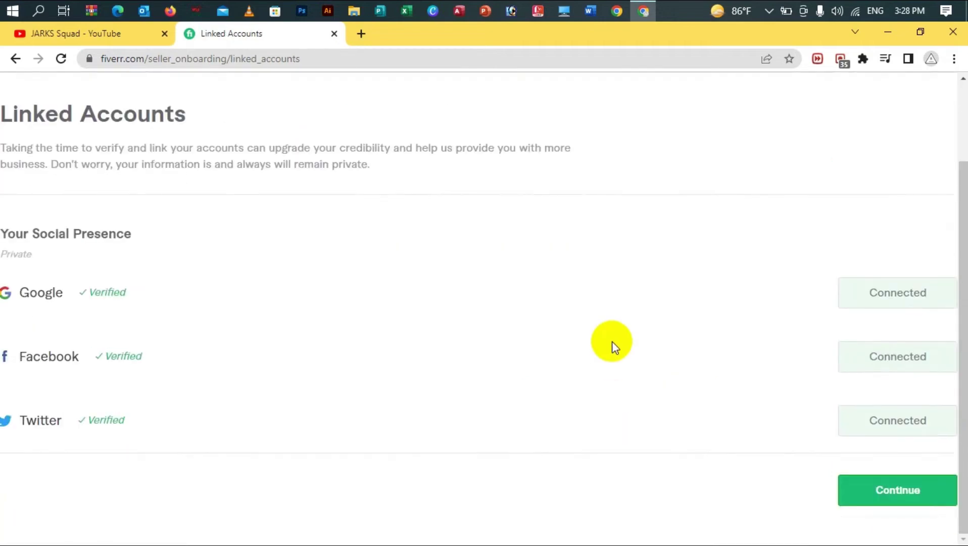
scroll(609, 341, "up", 2)
scroll(608, 341, "down", 2)
scroll(608, 341, "up", 3)
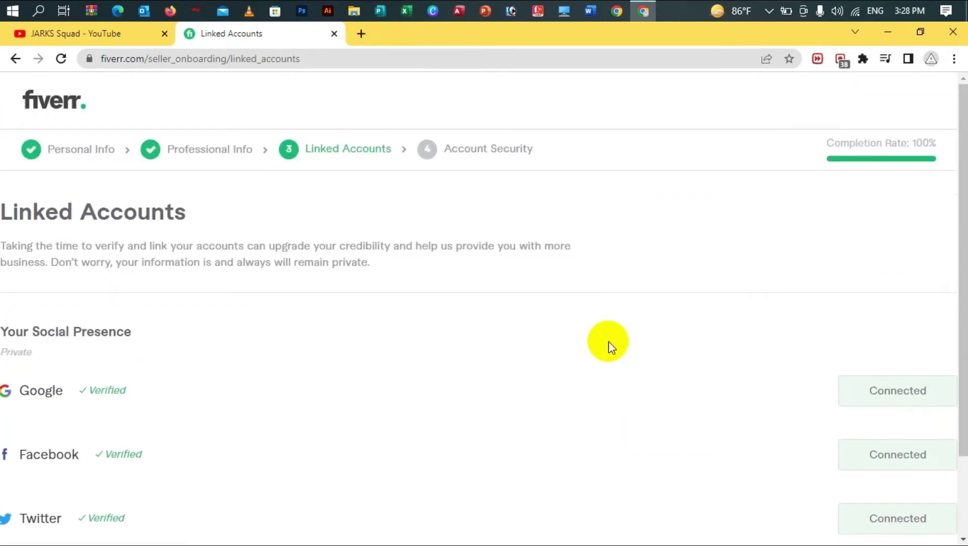
scroll(607, 341, "down", 2)
left_click(862, 502)
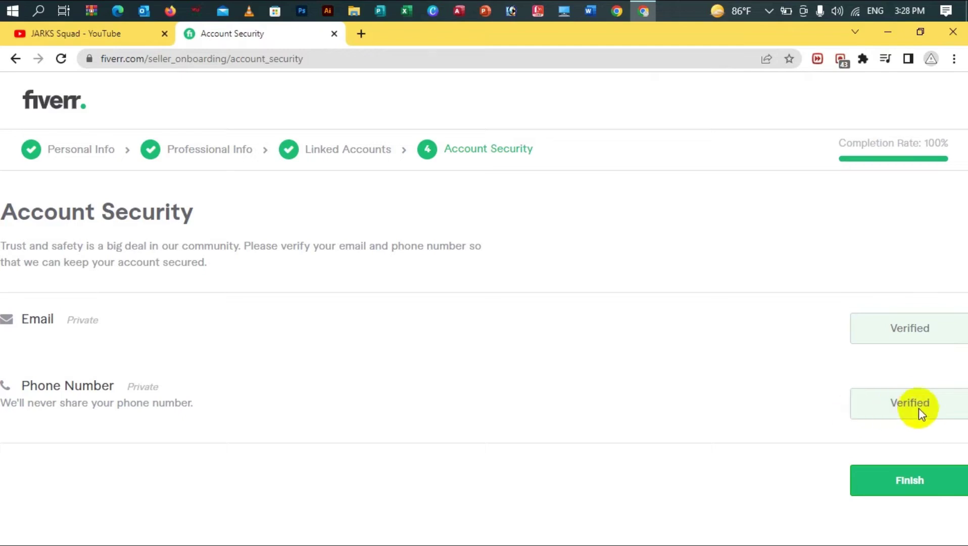
- Finish the seller onboarding, dismiss the completion message, and open the seller profile page
left_click(873, 481)
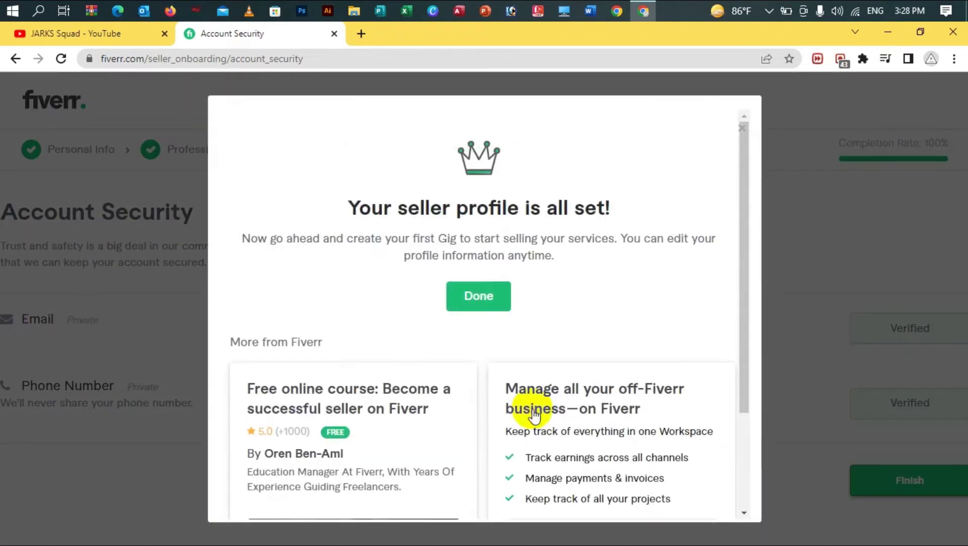
left_click(494, 301)
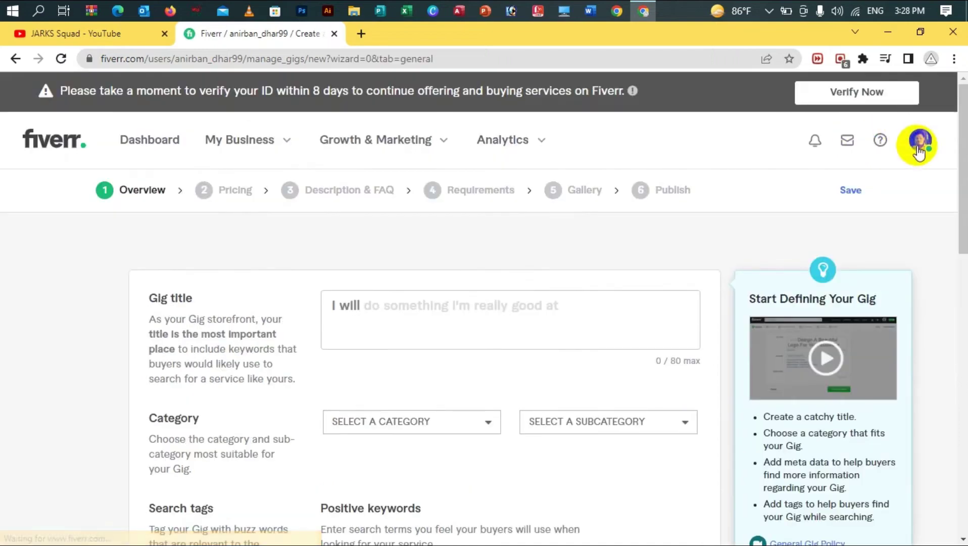
left_click(918, 146)
left_click(793, 287)
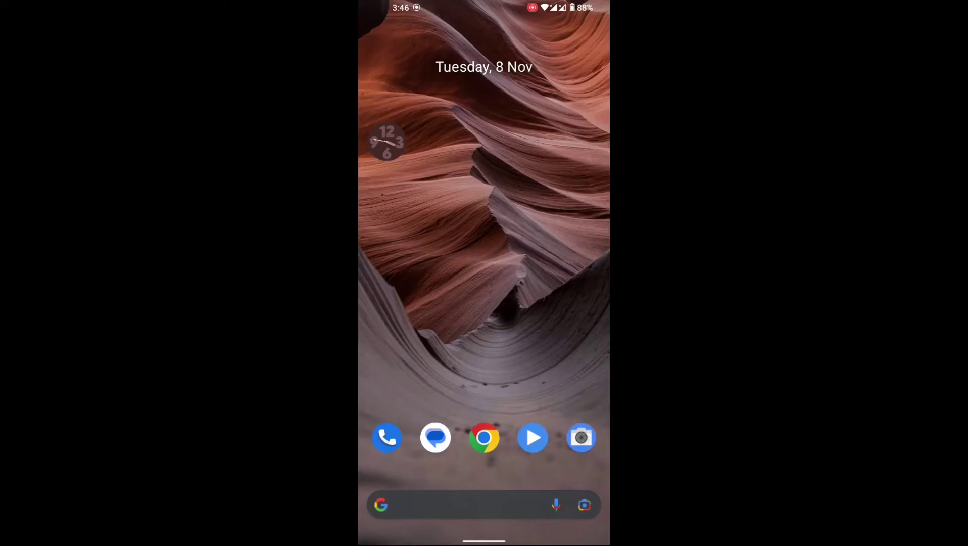
- On the phone, open the app drawer from the next home page and launch QR & Barcode Scanner
left_click_drag(566, 399, 475, 399)
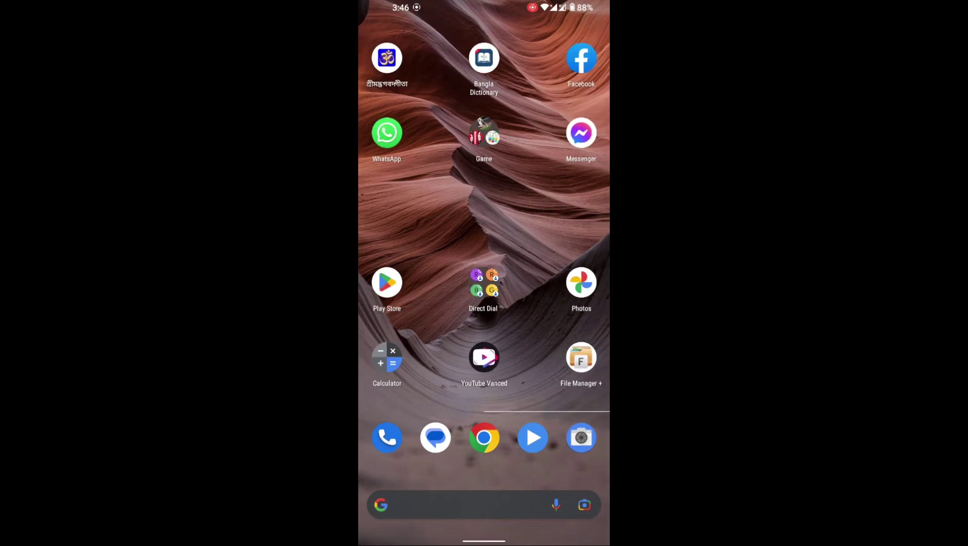
left_click_drag(501, 370, 500, 202)
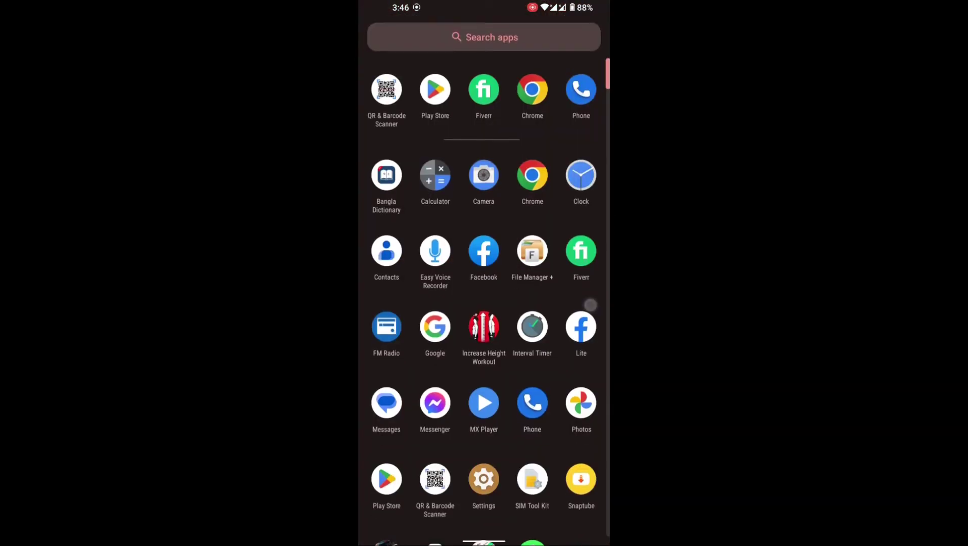
mouse_move(543, 426)
left_mouse_down()
mouse_move(543, 407)
mouse_move(542, 424)
left_mouse_up()
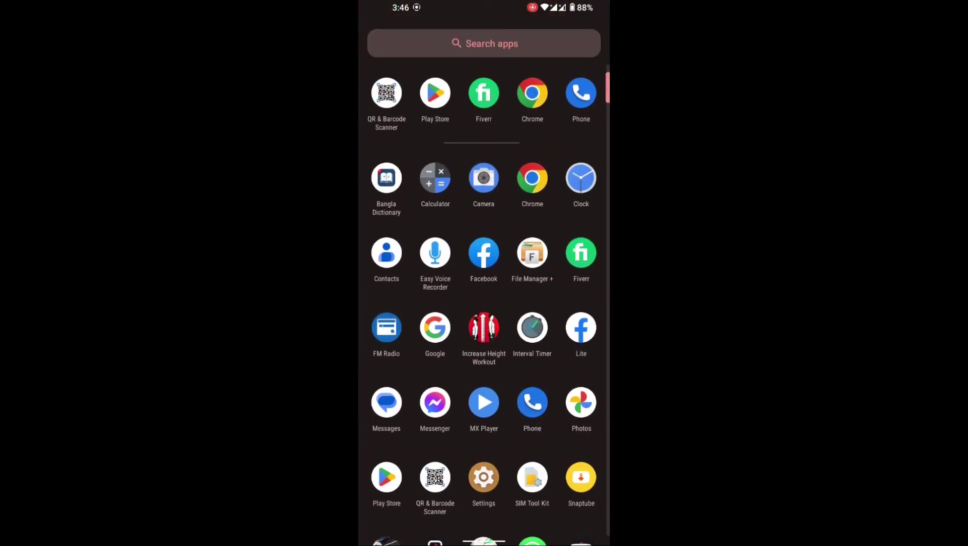
left_click(387, 92)
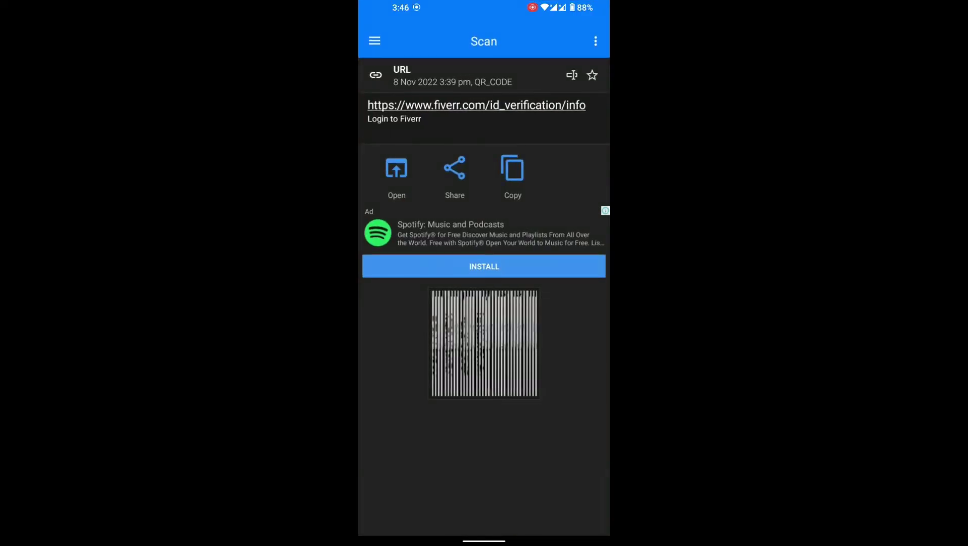
- Try Scan image, then scan the Fiverr QR code with the camera and open its verification link
left_click(376, 41)
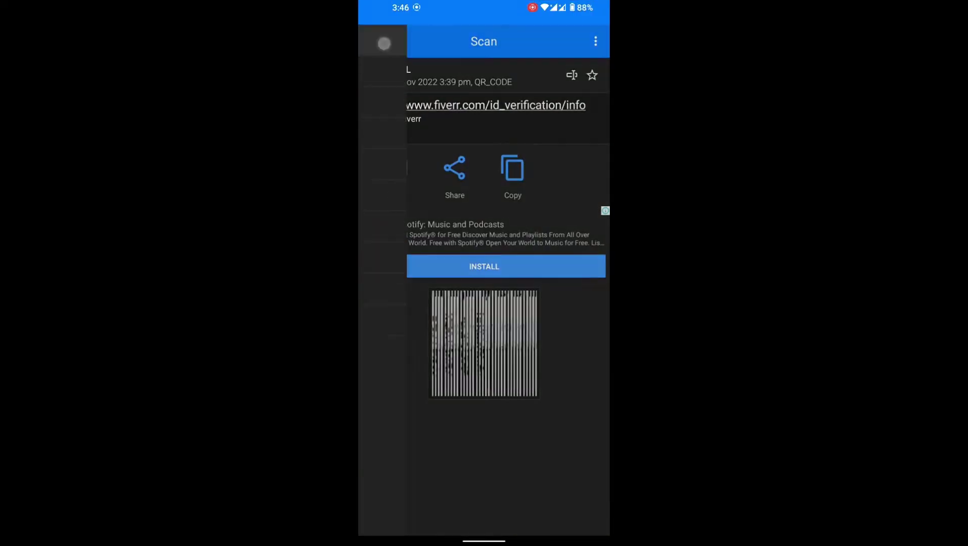
left_click(399, 74)
left_click(376, 41)
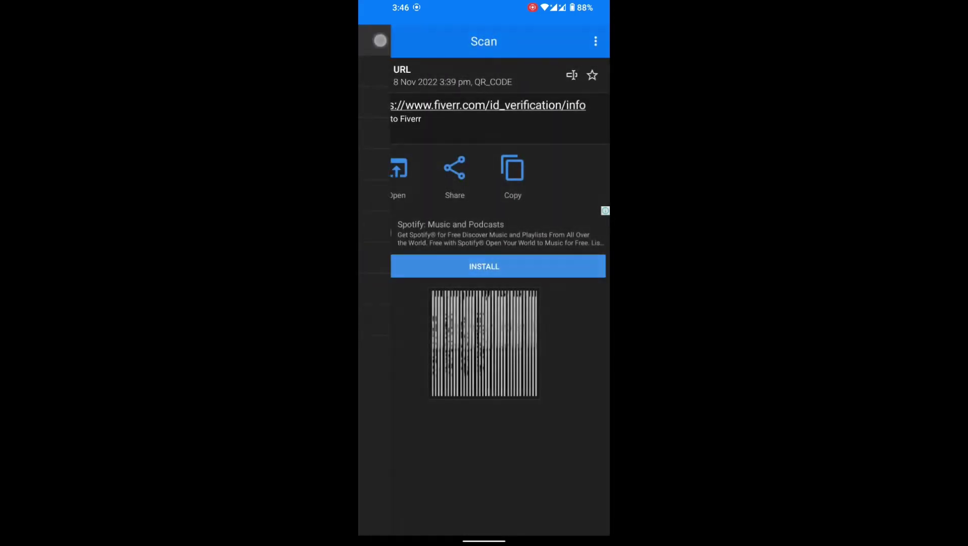
left_click(399, 75)
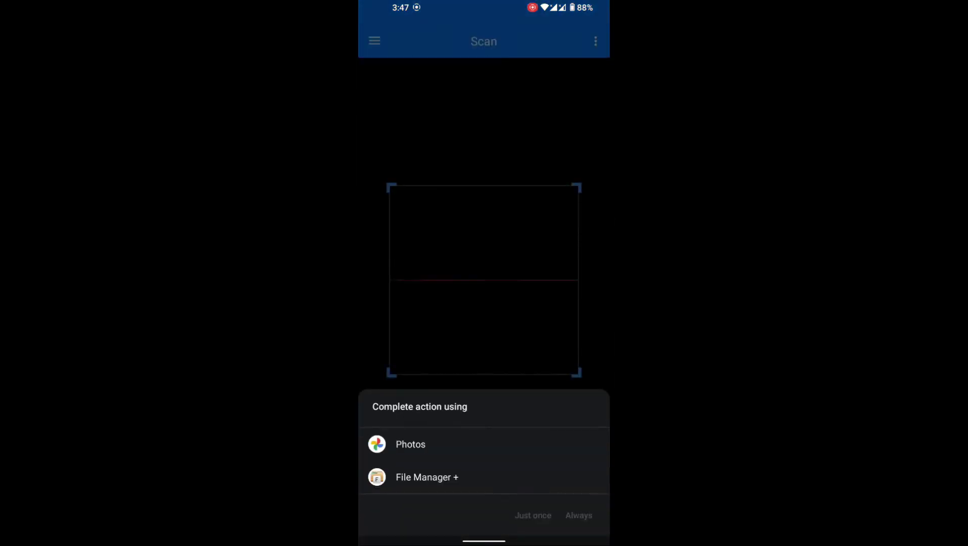
left_click(584, 346)
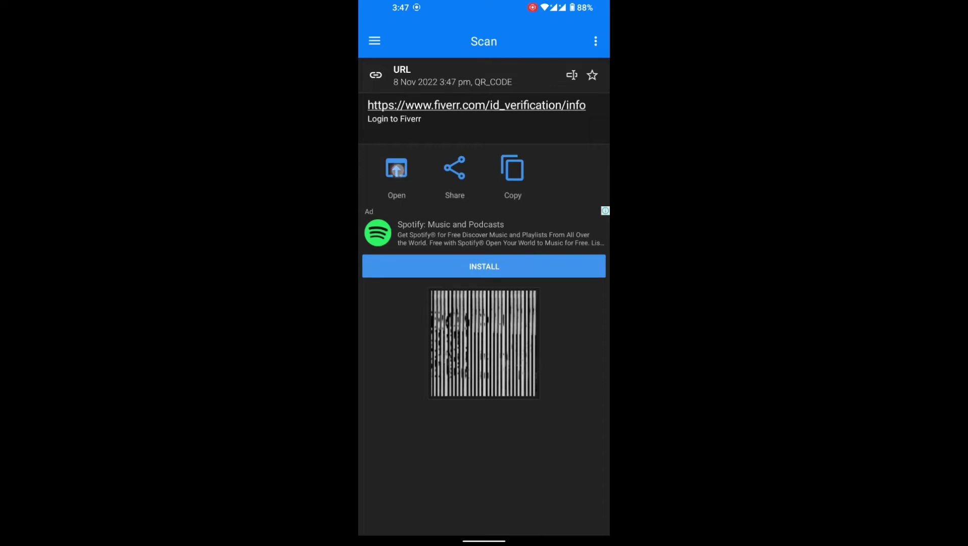
left_click(397, 175)
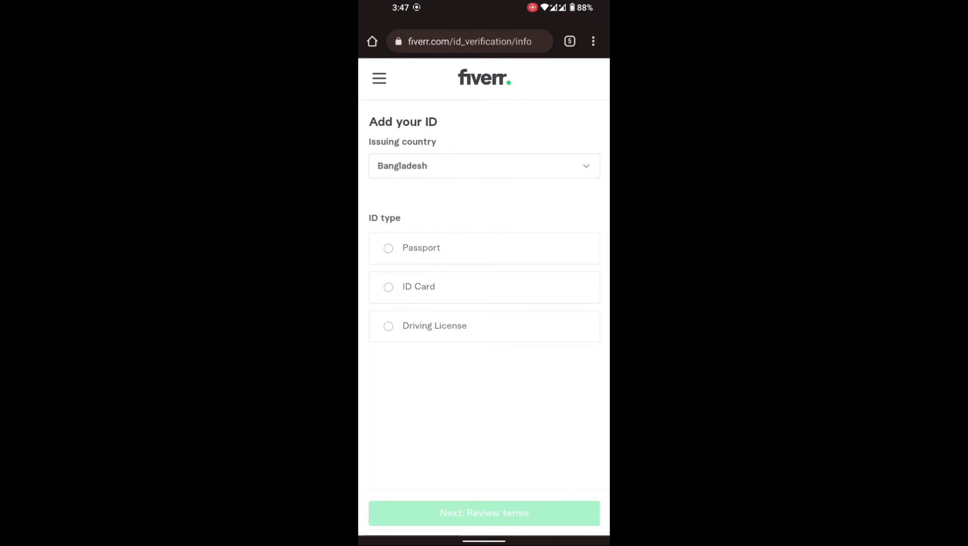
- Pick ID Card as the document type, consent to the verification terms, and start the ID photo
scroll(551, 354, "down", 1)
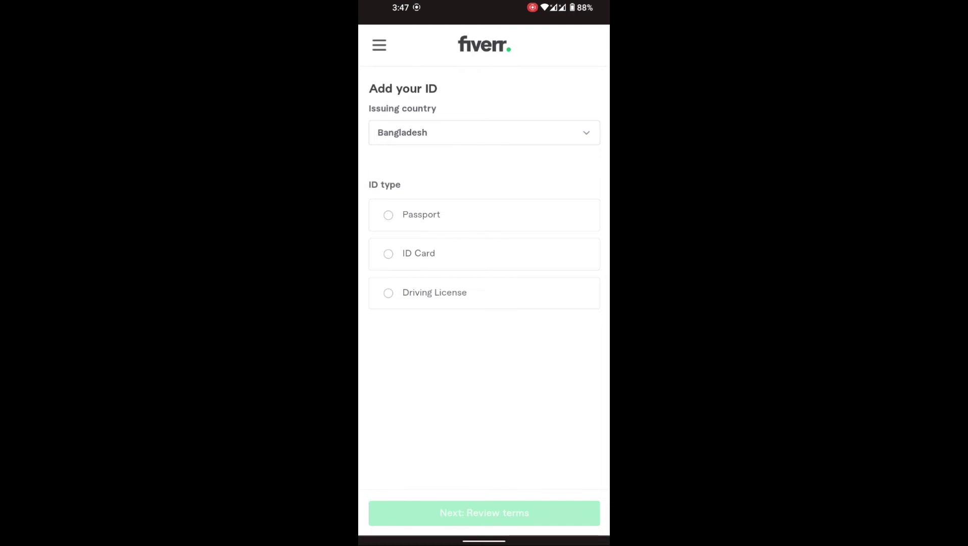
left_click(512, 252)
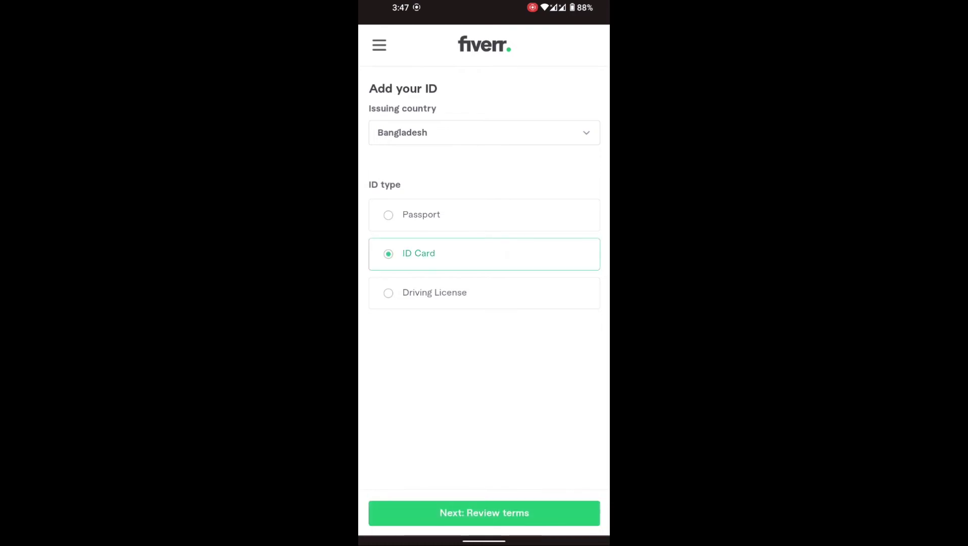
left_click(540, 512)
scroll(484, 303, "down", 5)
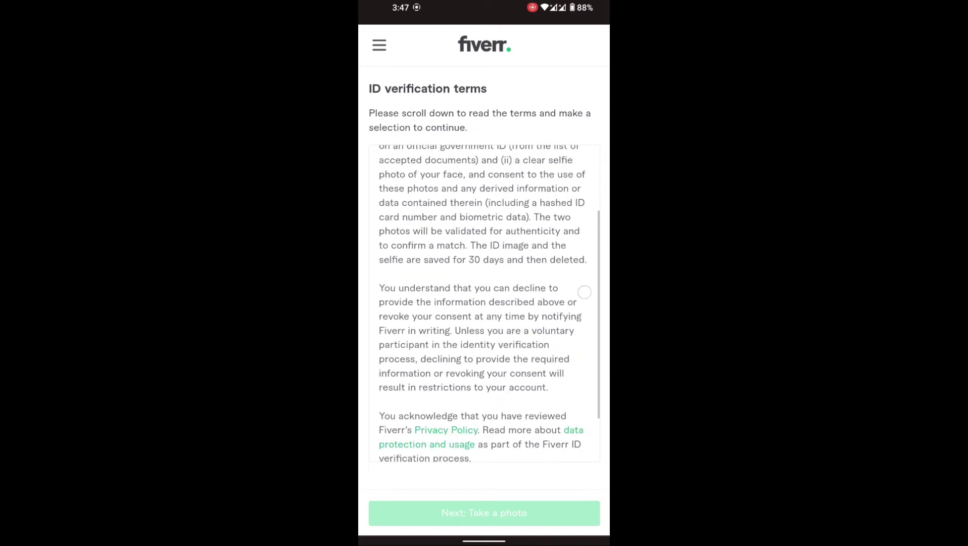
left_click(384, 425)
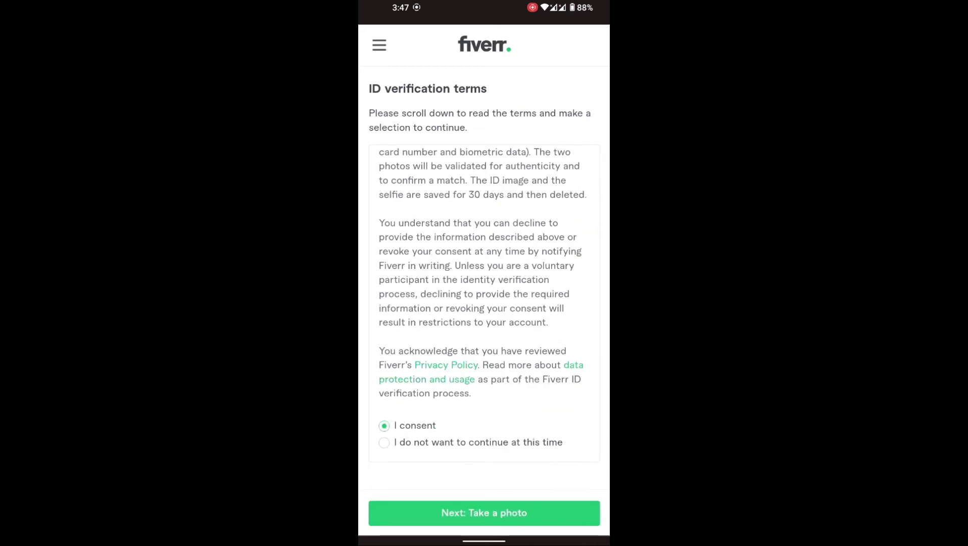
left_click(519, 513)
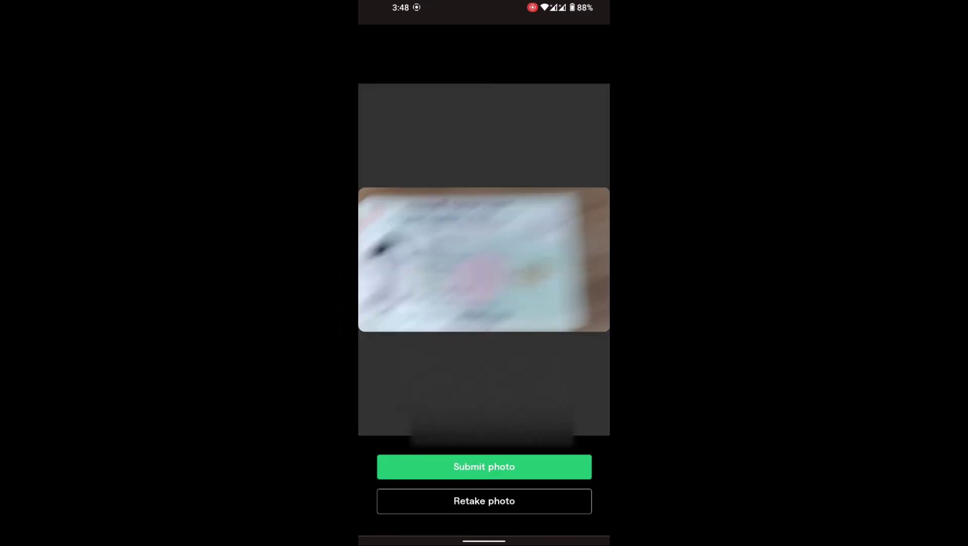
- Retake the blurry national ID card photo clearly and submit the new shot
left_click(518, 503)
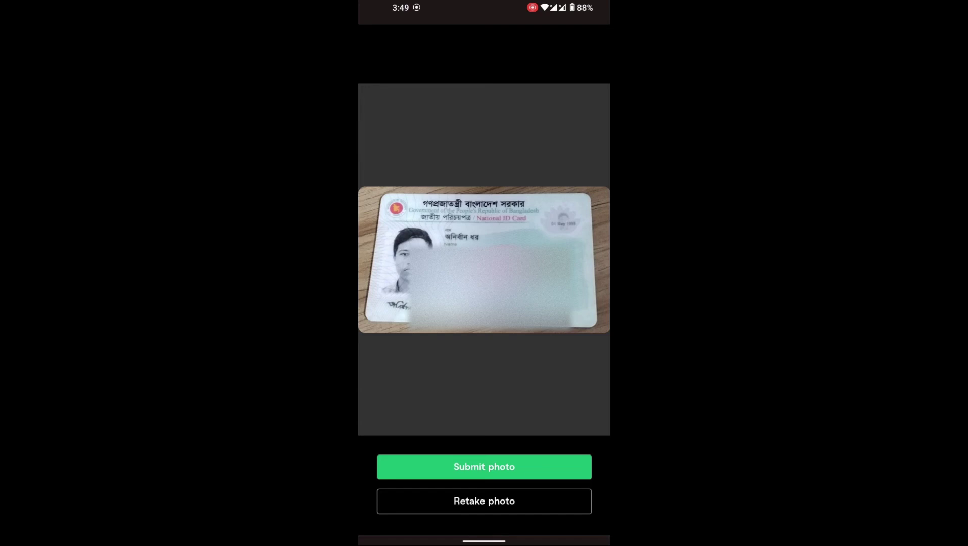
left_click(533, 468)
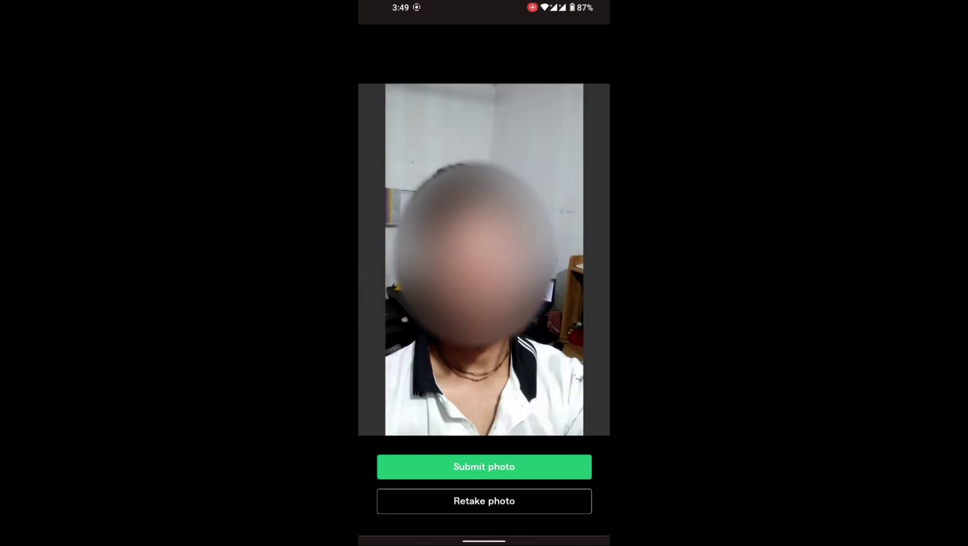
- Submit the captured selfie so the verification photos are sent for review
left_click(513, 468)
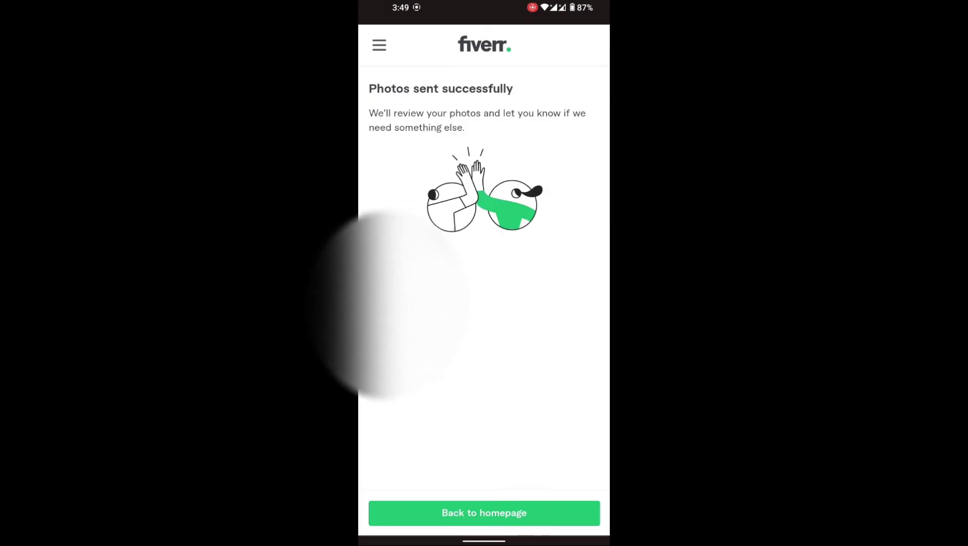
- Return to the Fiverr homepage and scroll down to the ID-verified confirmation notice
scroll(388, 313, "up", 1)
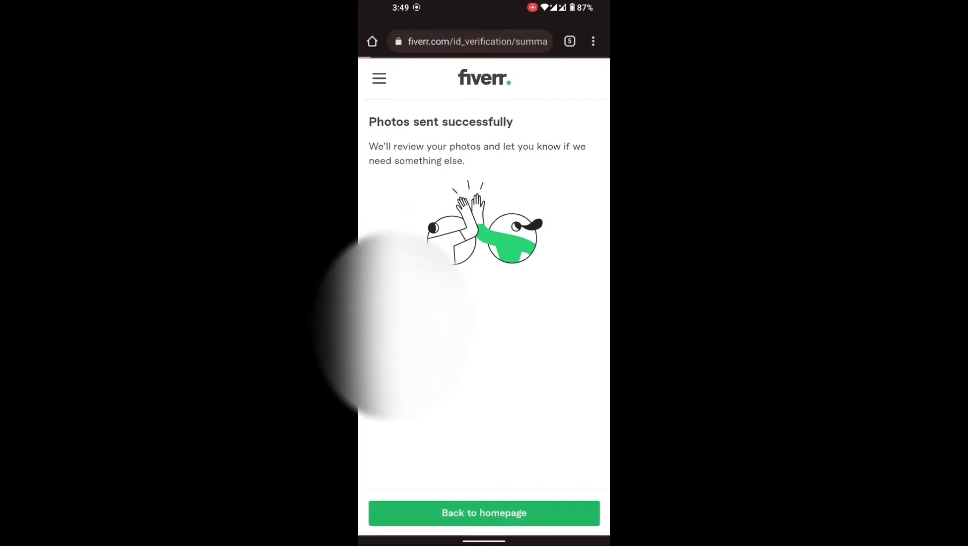
left_click(484, 512)
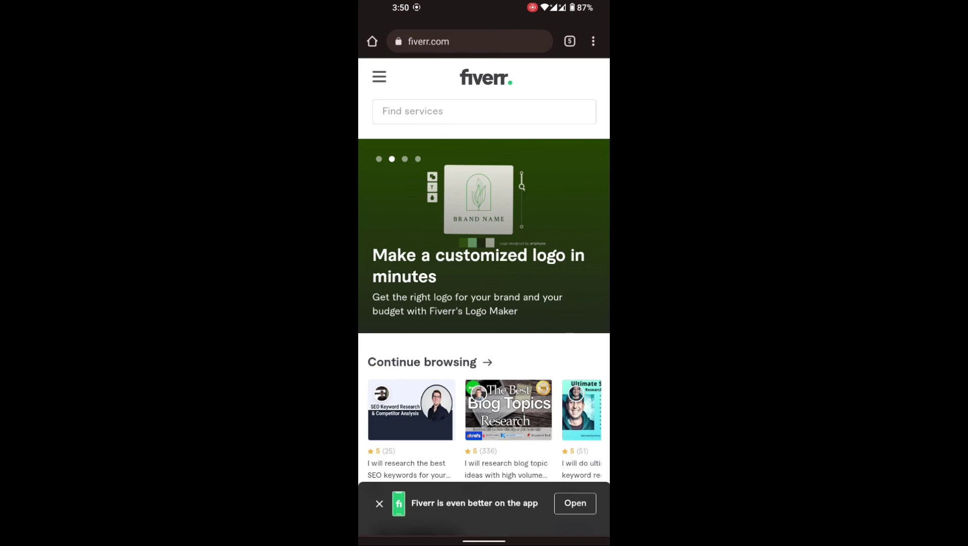
scroll(559, 375, "down", 5)
scroll(539, 417, "down", 2)
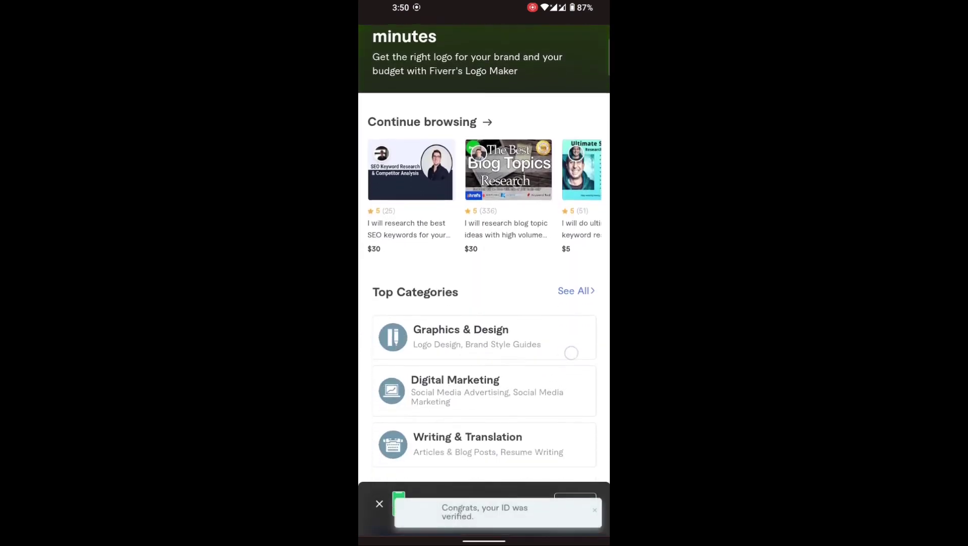
scroll(571, 353, "down", 5)
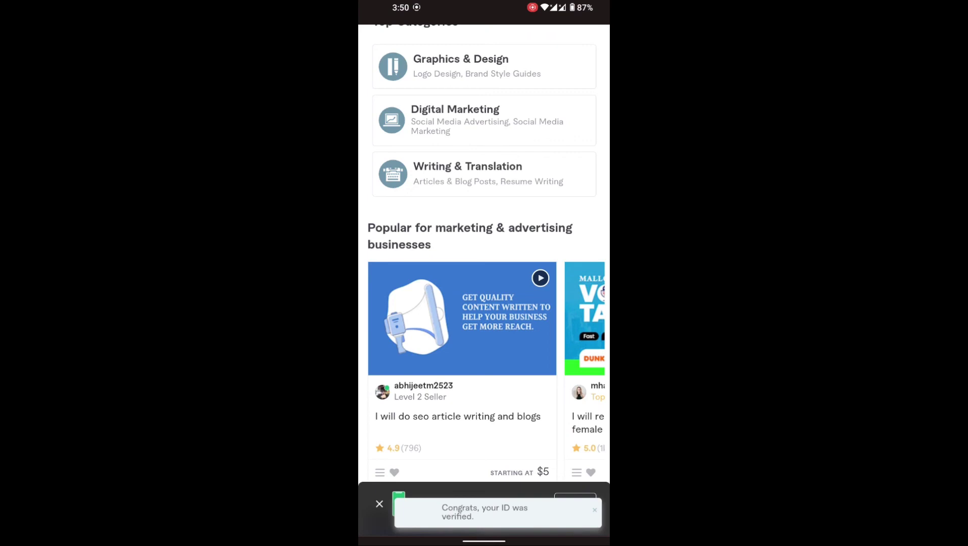
scroll(484, 258, "down", 4)
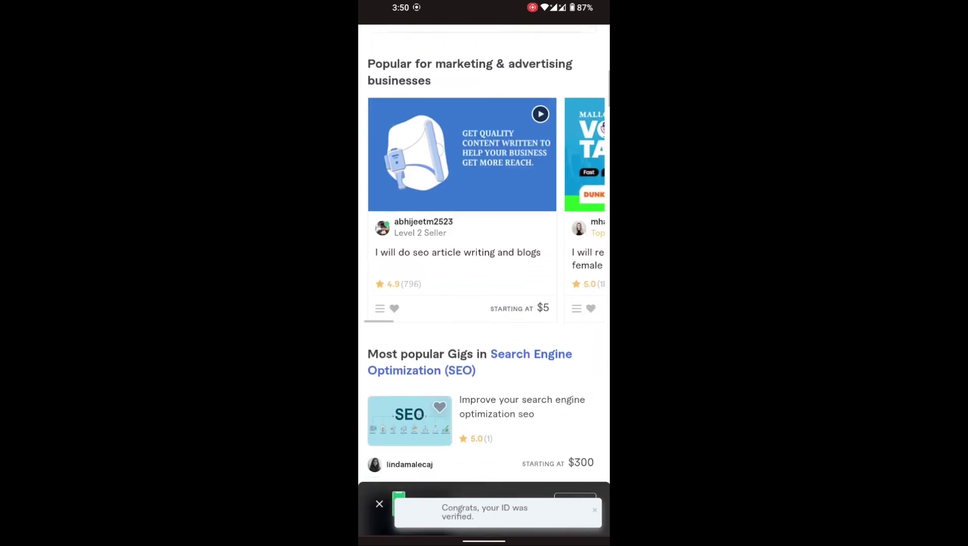